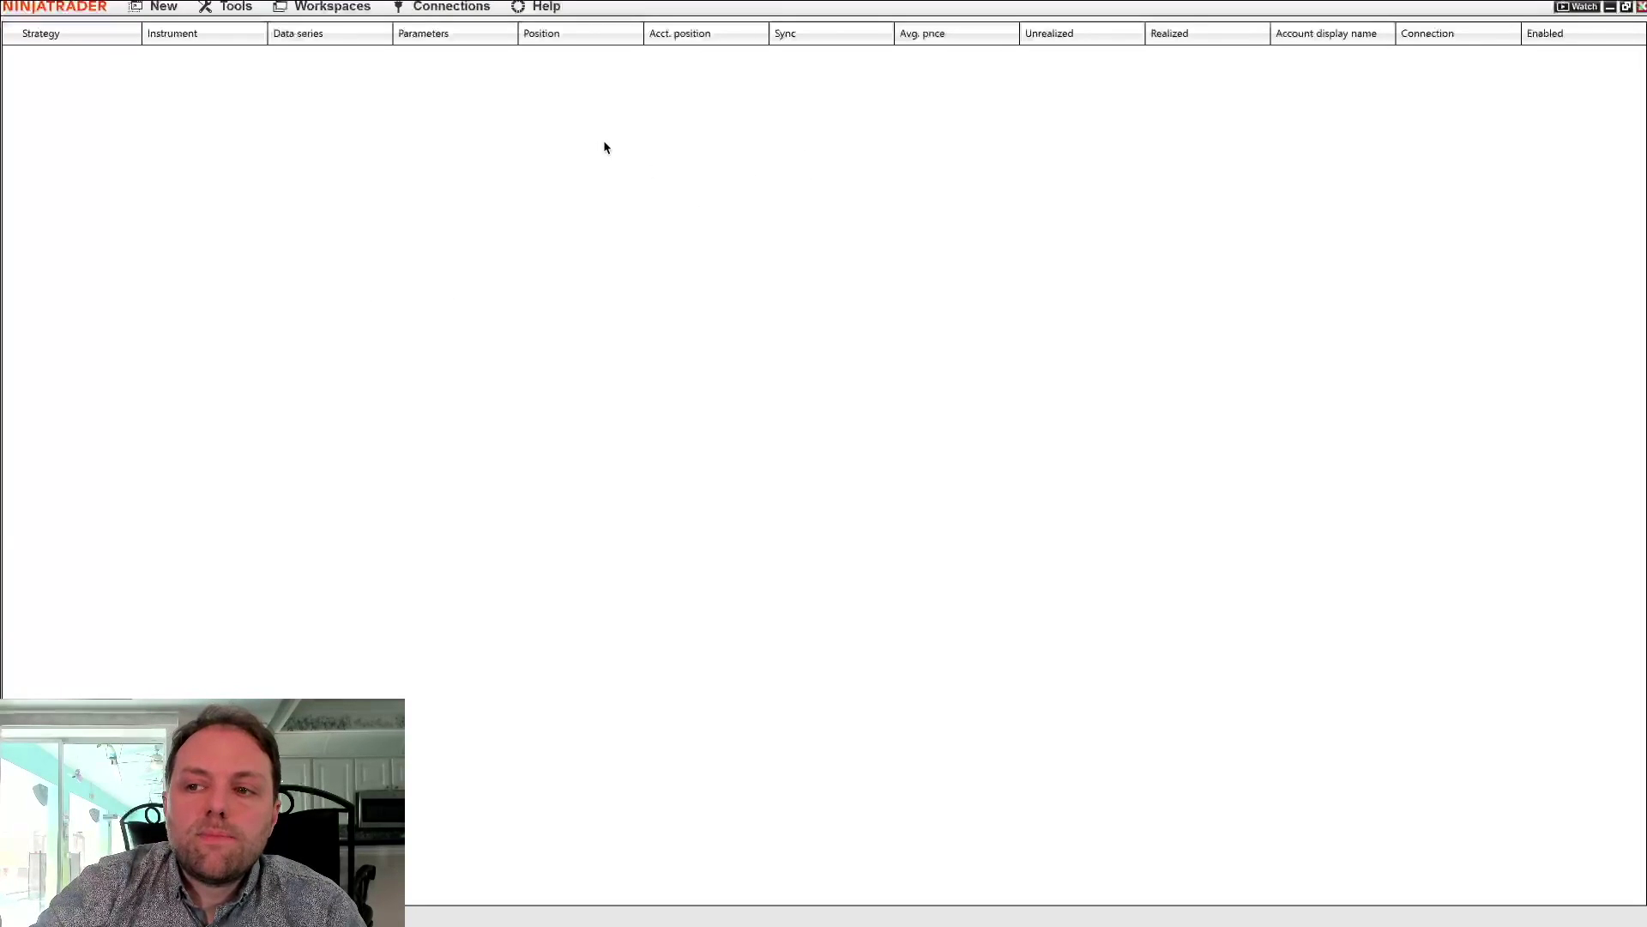
Step: Open the Control Center's New menu to list the window types, including Chart
{"action": "left_click", "coordinate": [158, 12]}
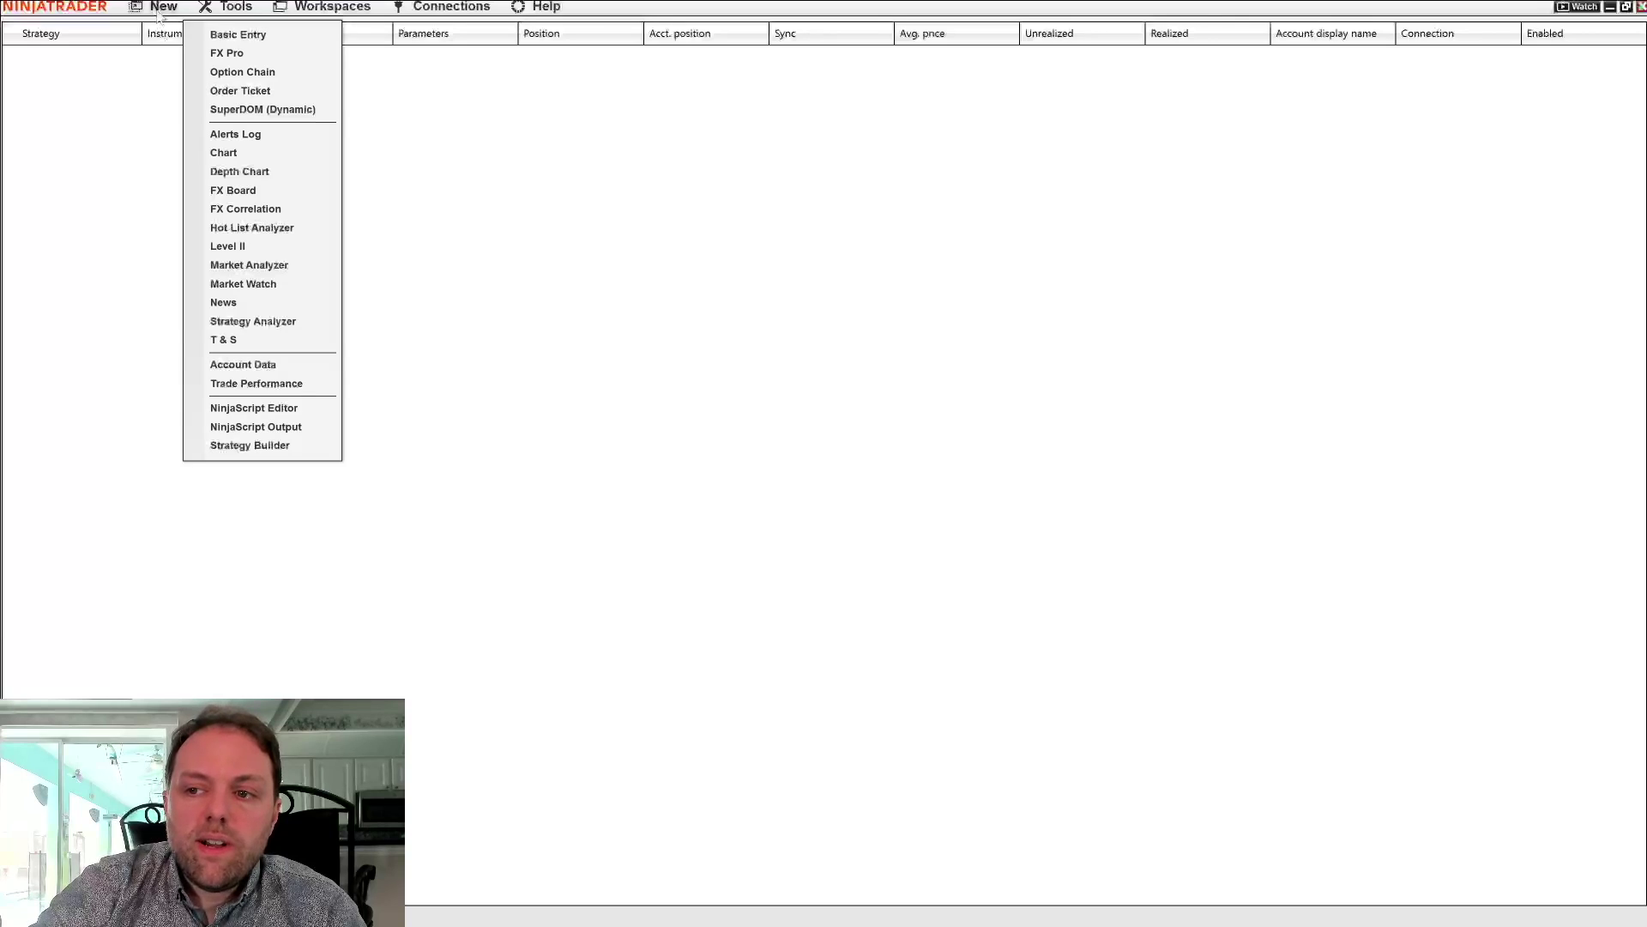
Step: Start a new chart and select the MNQ 03-24 instrument after searching 'NQ'
{"action": "left_click", "coordinate": [249, 152]}
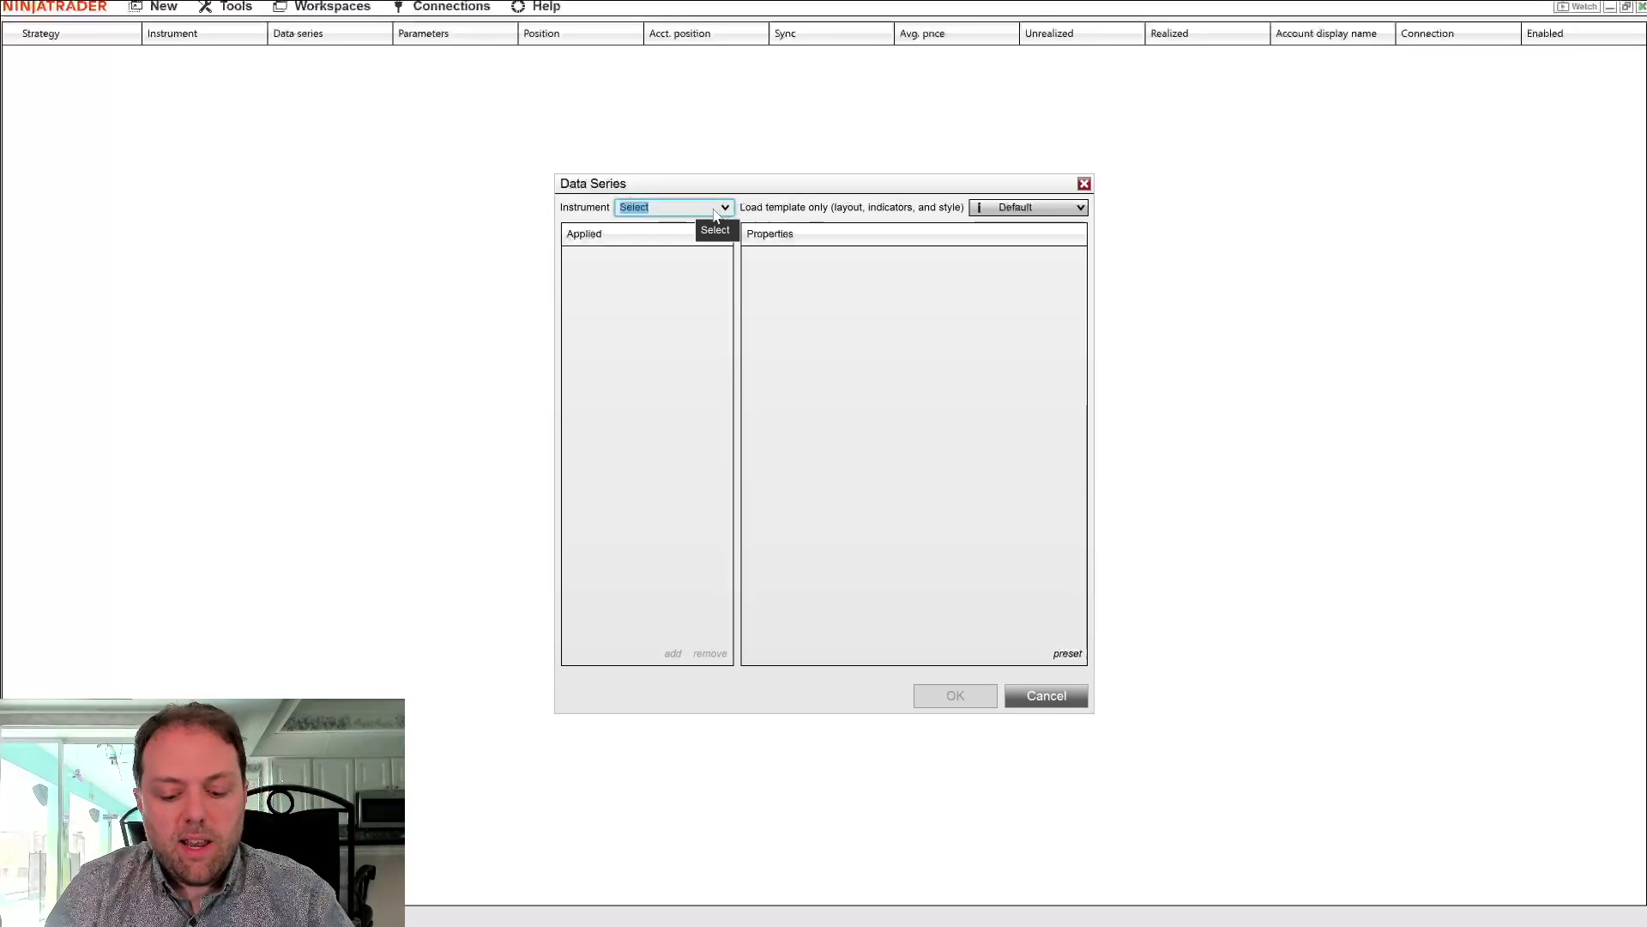
{"action": "type", "text": "NQ"}
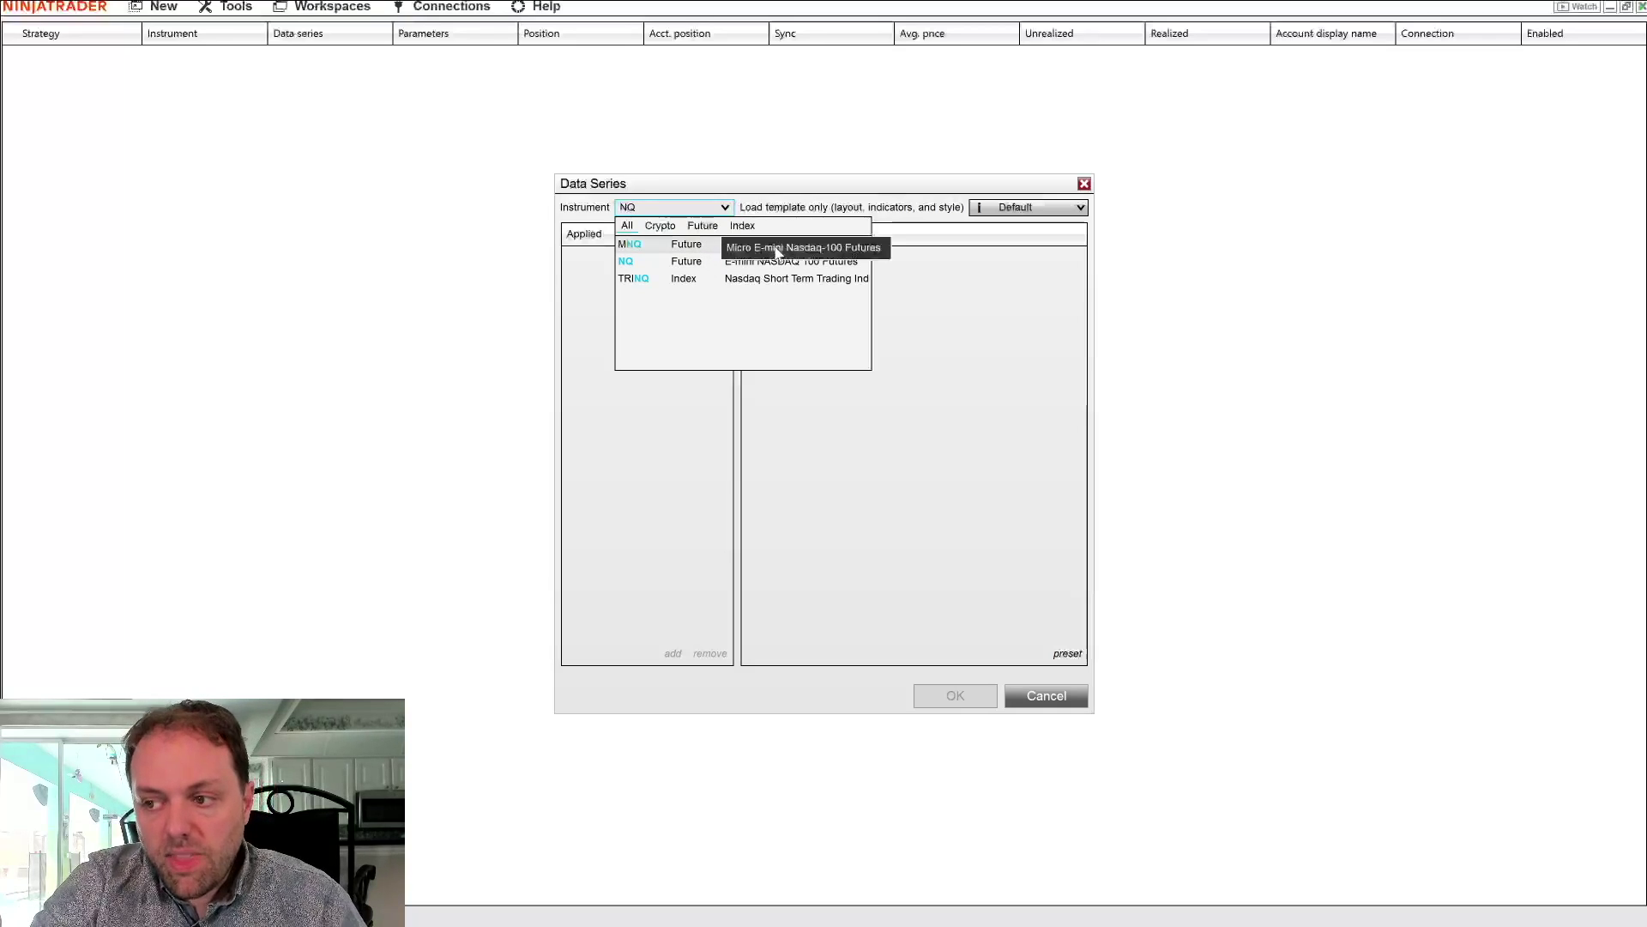
{"action": "left_click", "coordinate": [772, 247]}
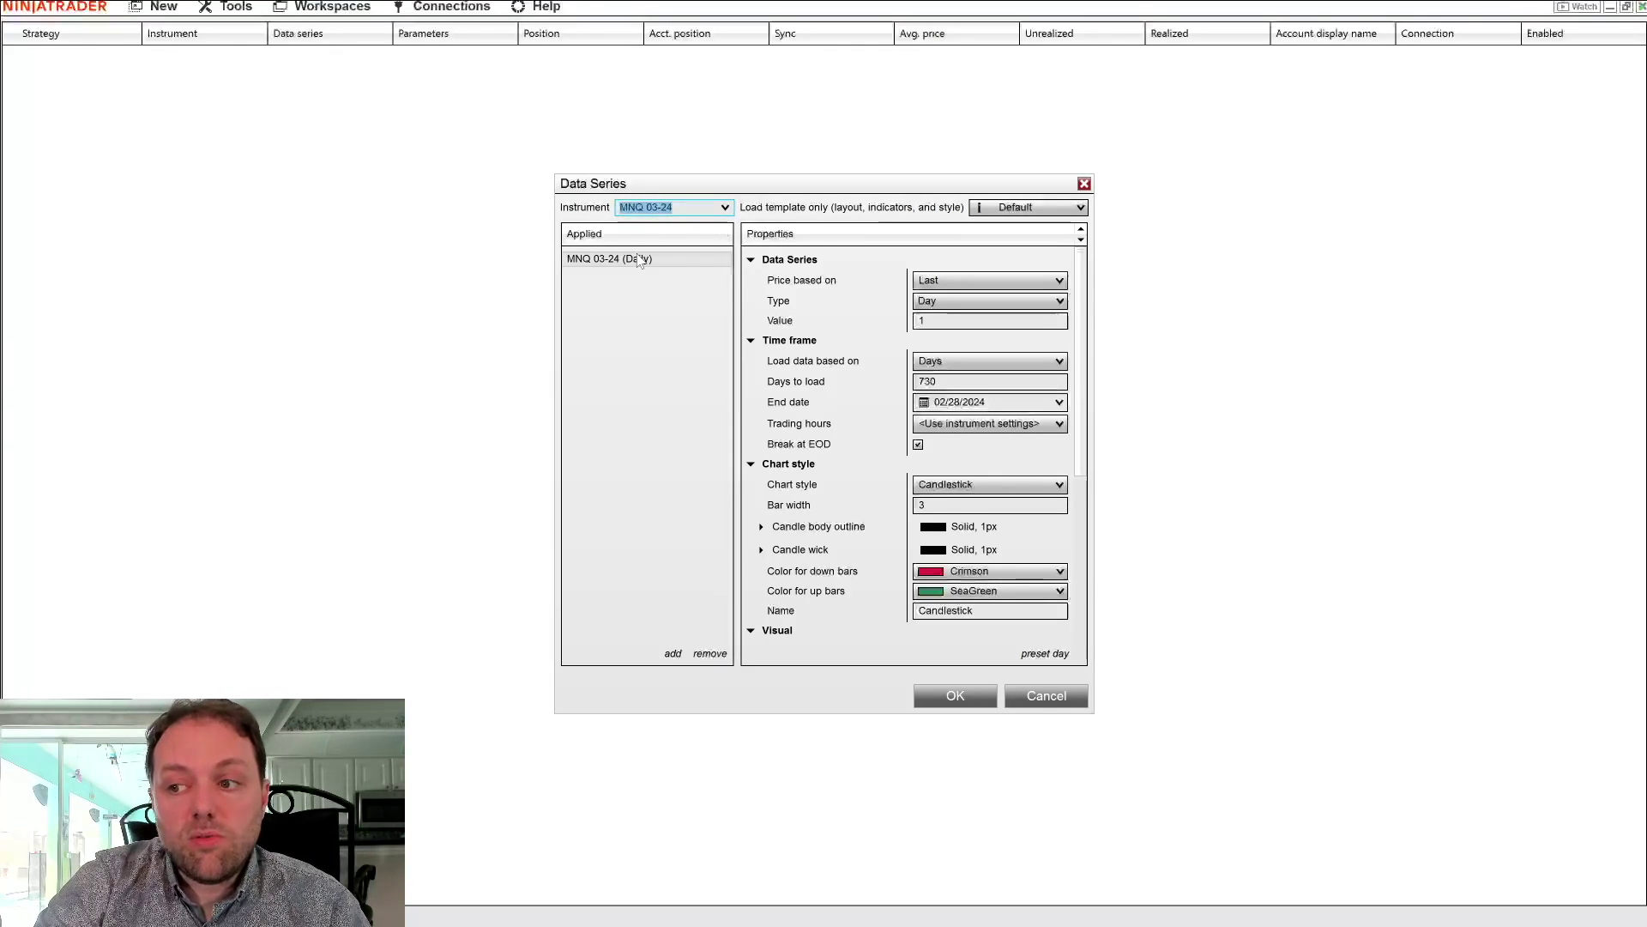
Step: Confirm the 03-24 contract expiry and set the chart template to <None>
{"action": "left_click", "coordinate": [698, 206]}
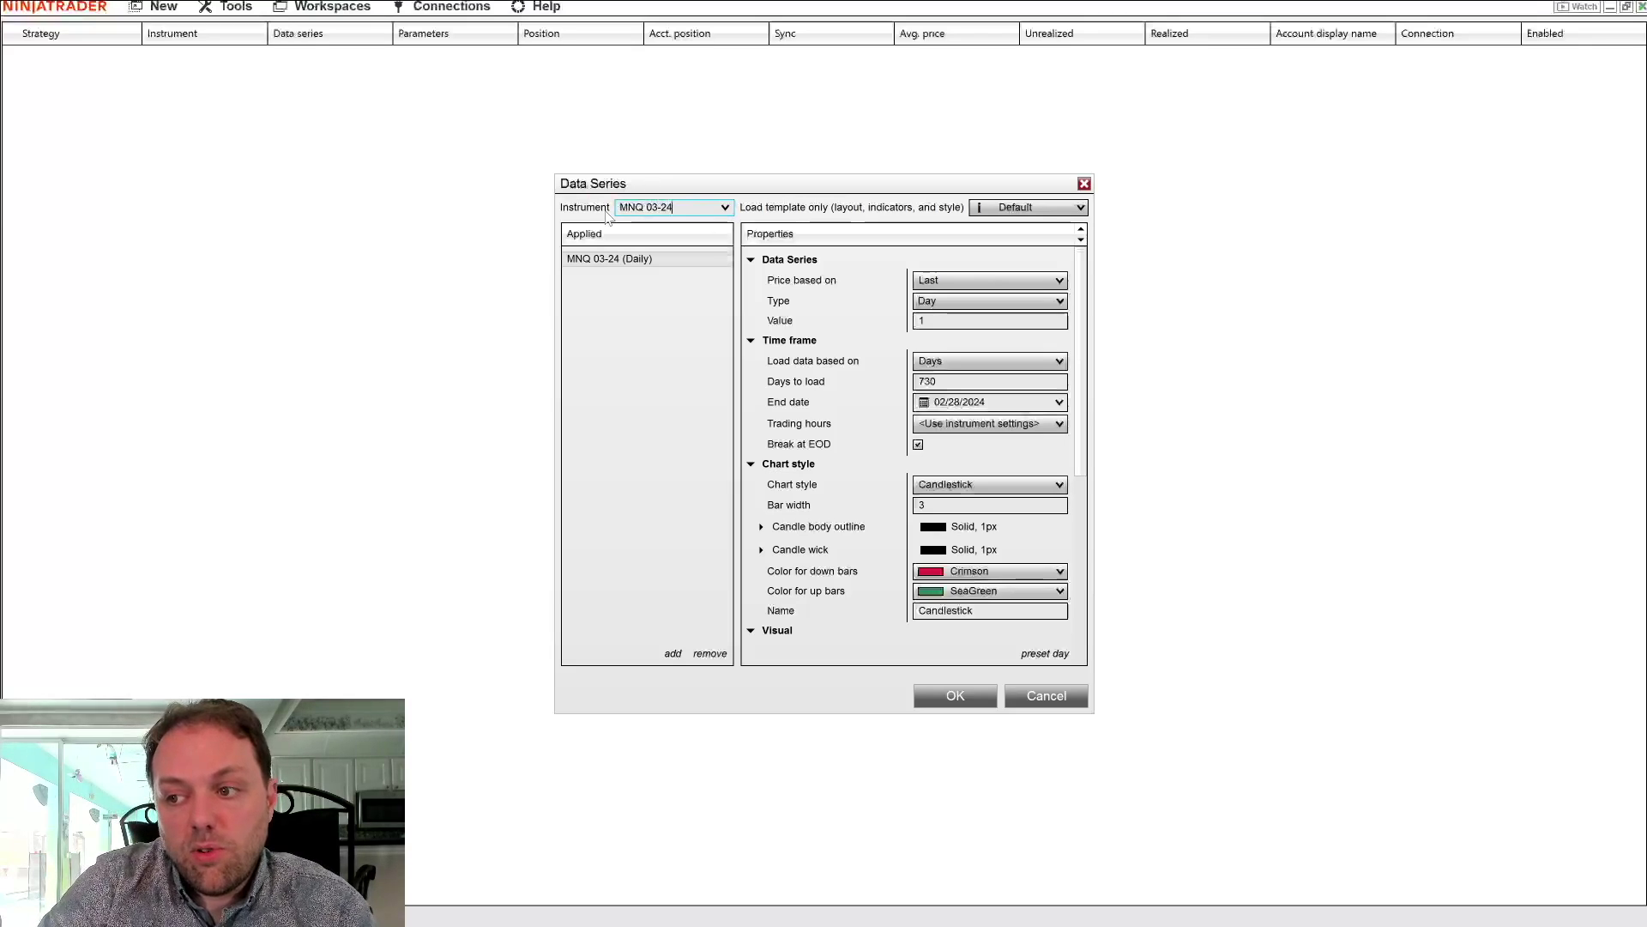
{"action": "left_click", "coordinate": [657, 207]}
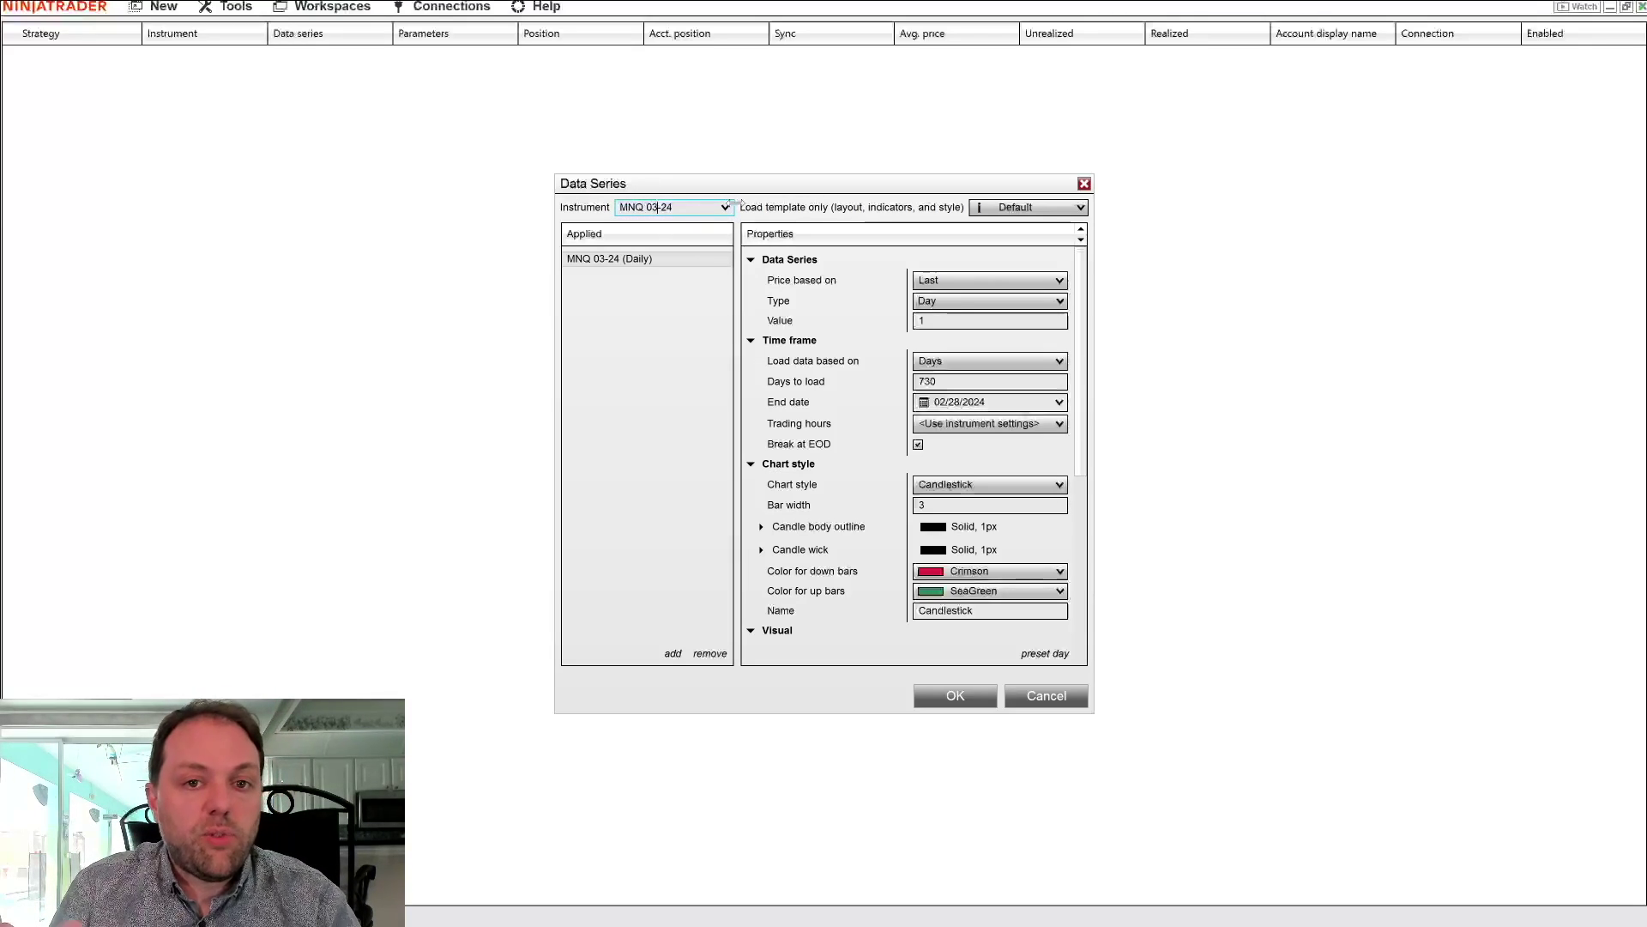
{"action": "left_click", "coordinate": [1082, 208]}
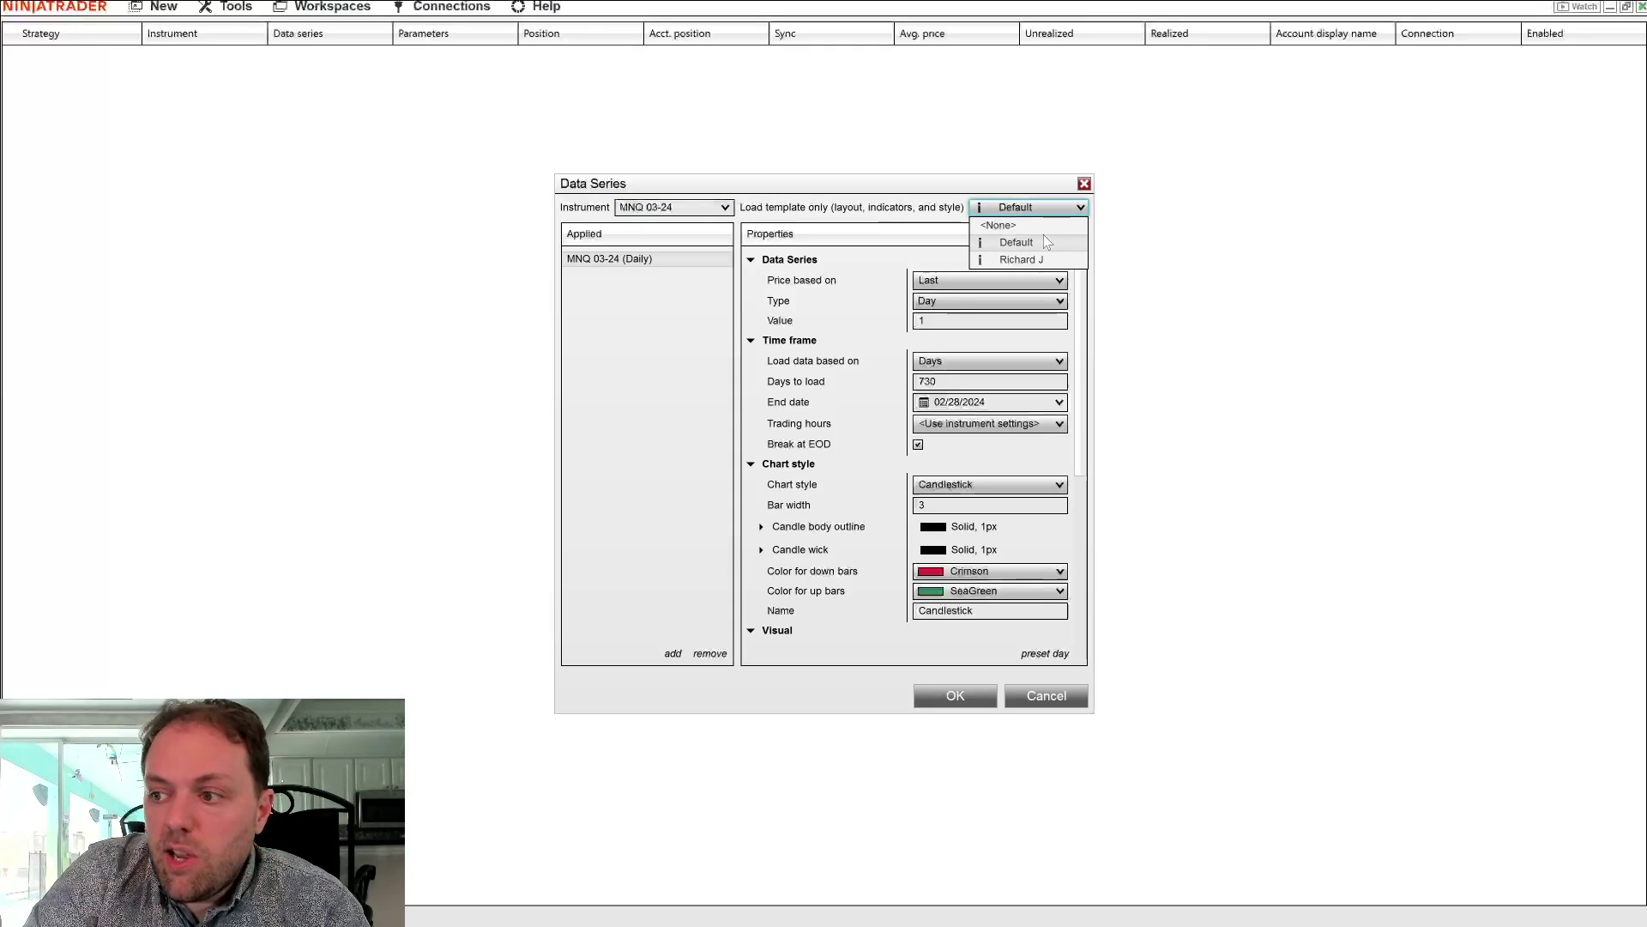
{"action": "left_click", "coordinate": [1018, 228]}
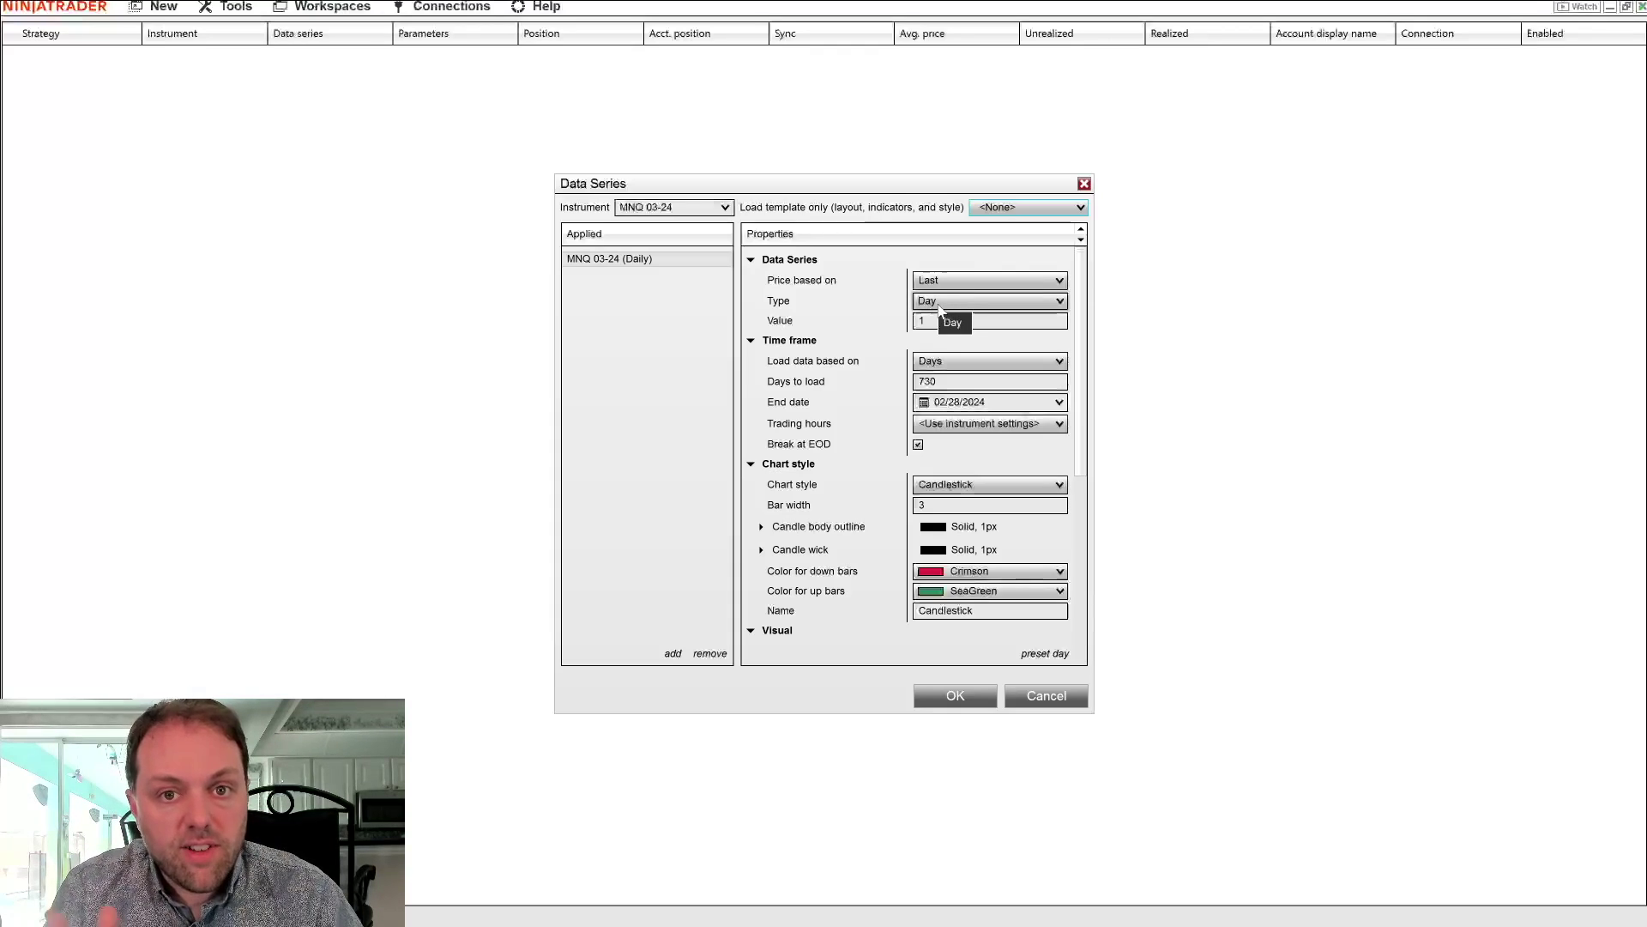
Step: Change the MNQ 03-24 bar type to Minute and the value to 60
{"action": "left_click", "coordinate": [940, 302]}
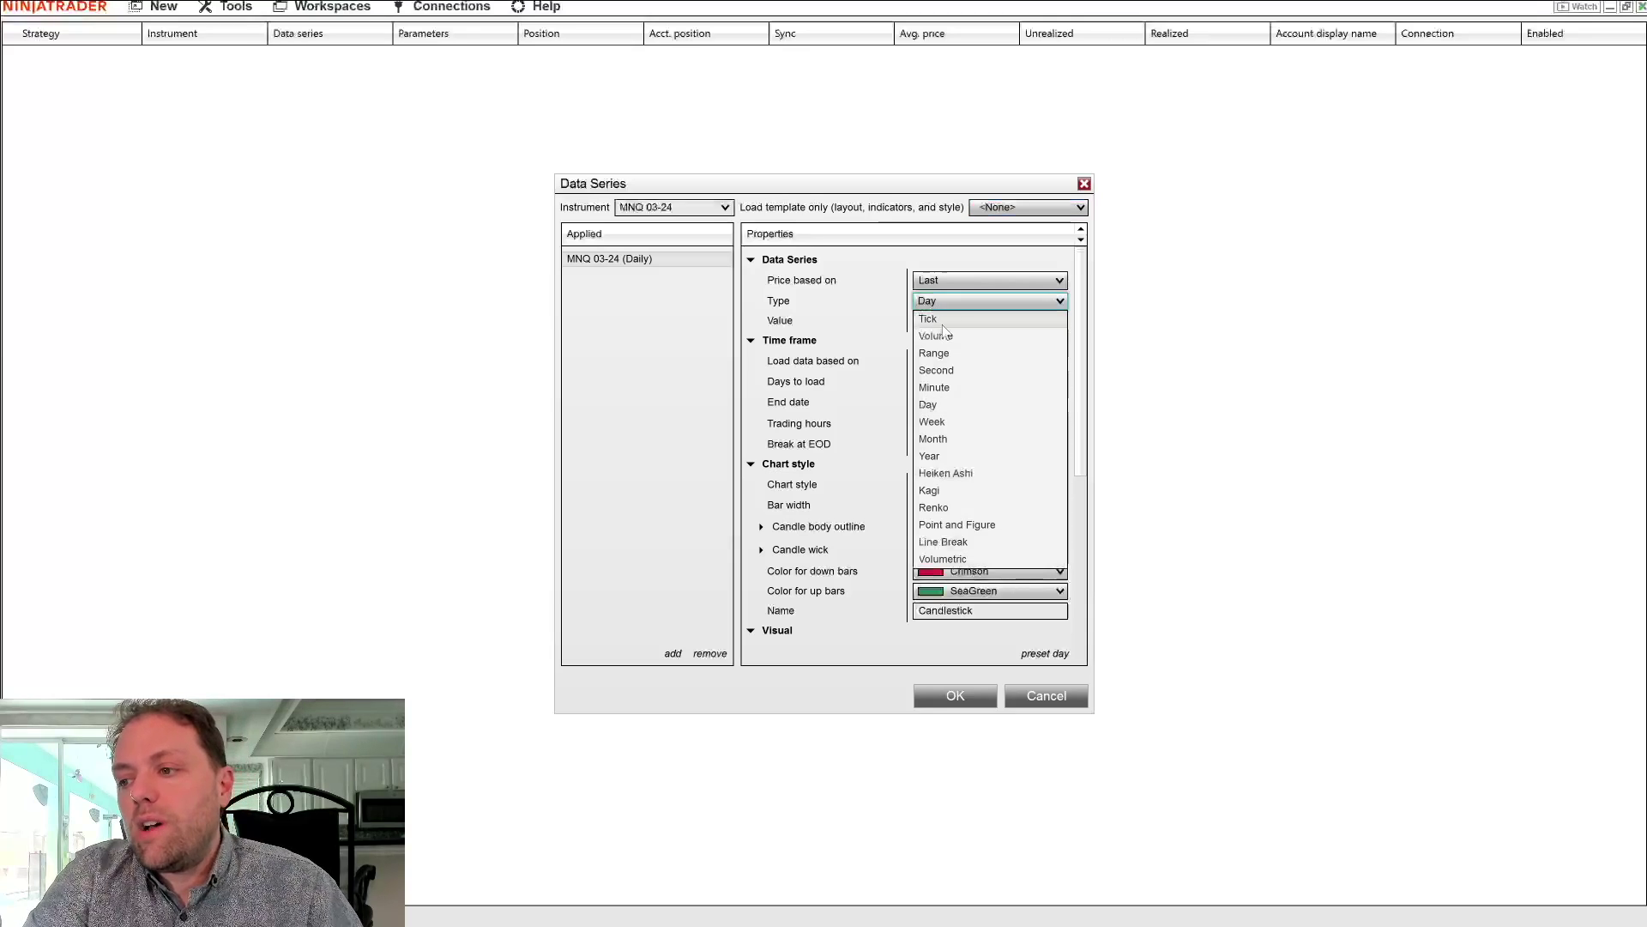
{"action": "left_click", "coordinate": [965, 439]}
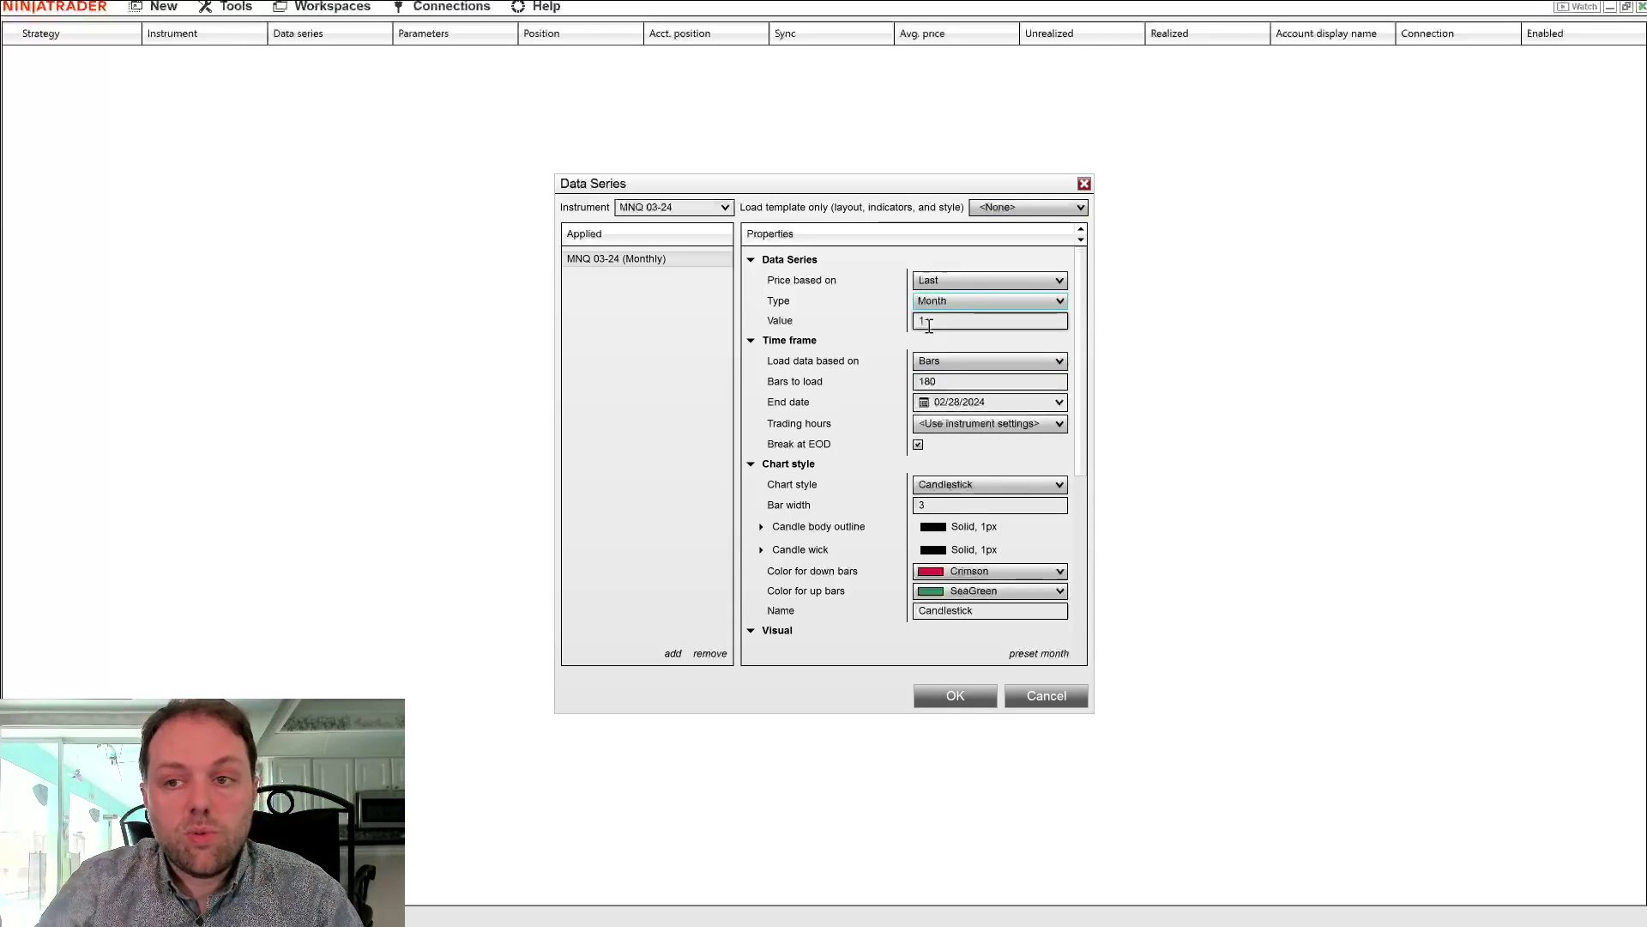
{"action": "left_click", "coordinate": [950, 302]}
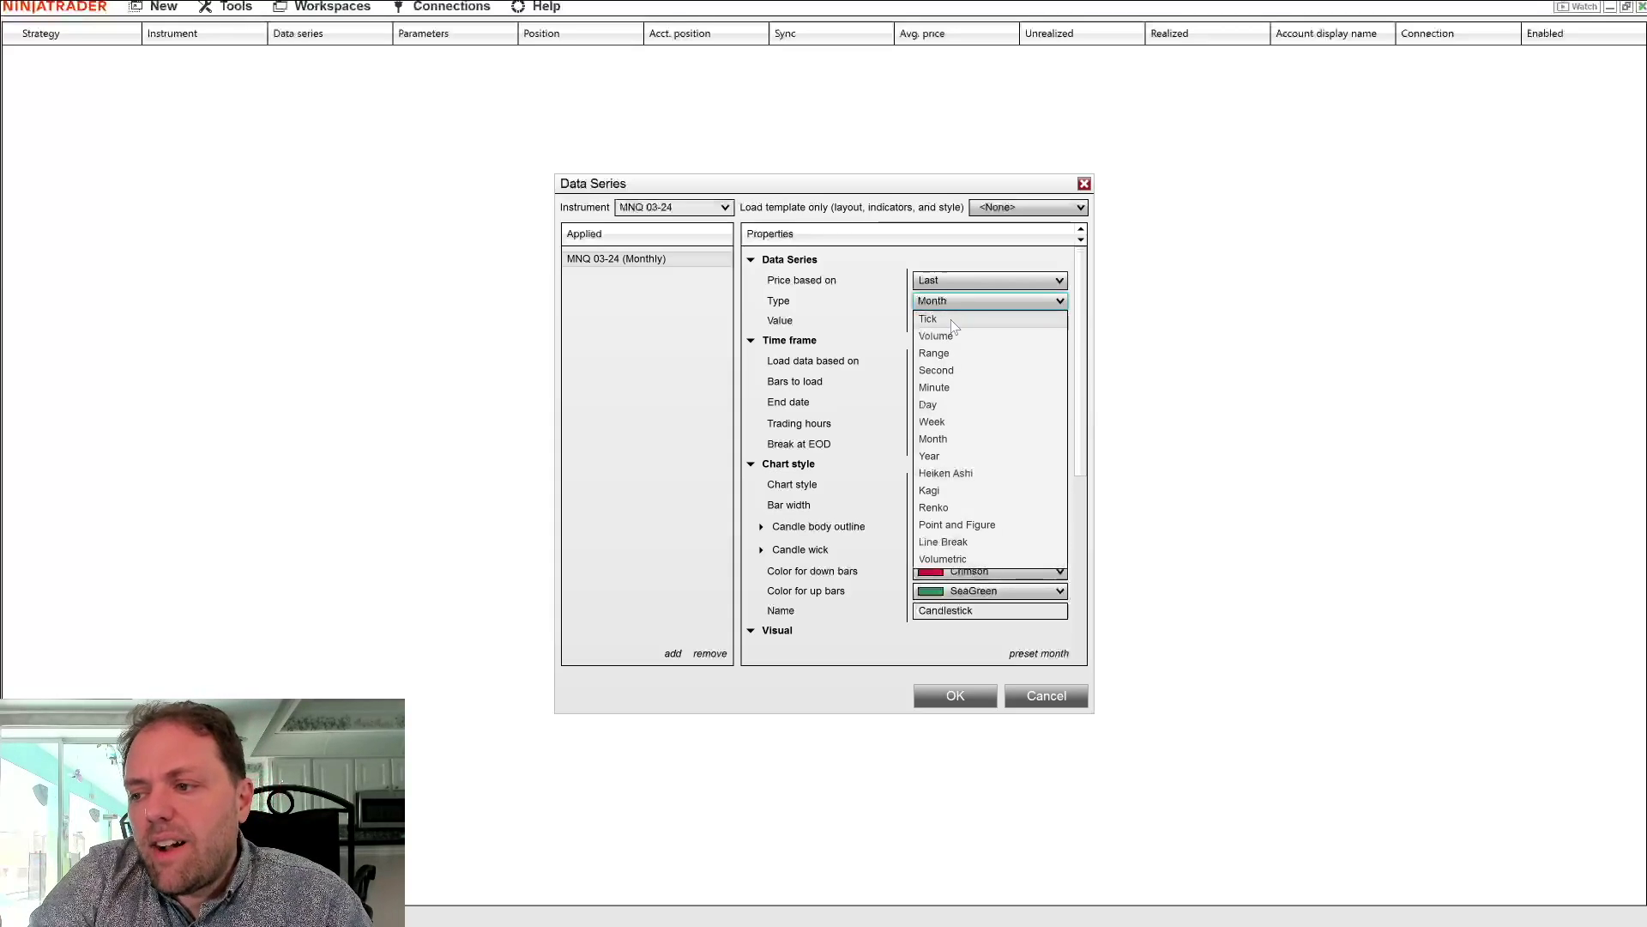
{"action": "key", "text": "Escape"}
{"action": "key", "text": "m"}
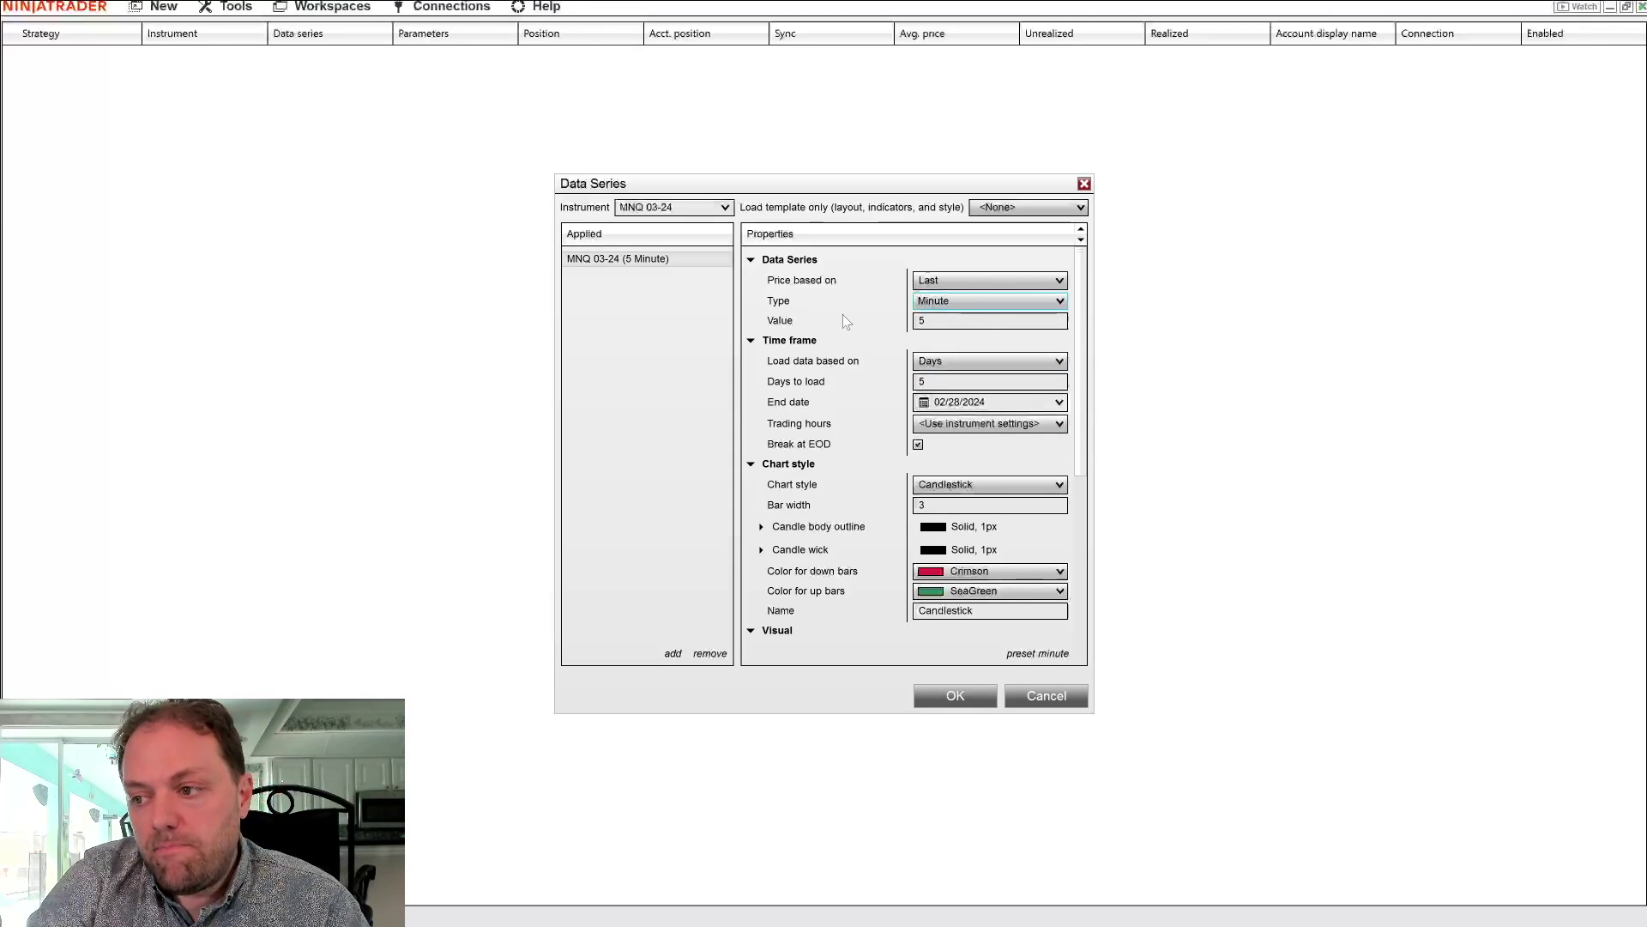
{"action": "left_click", "coordinate": [965, 321]}
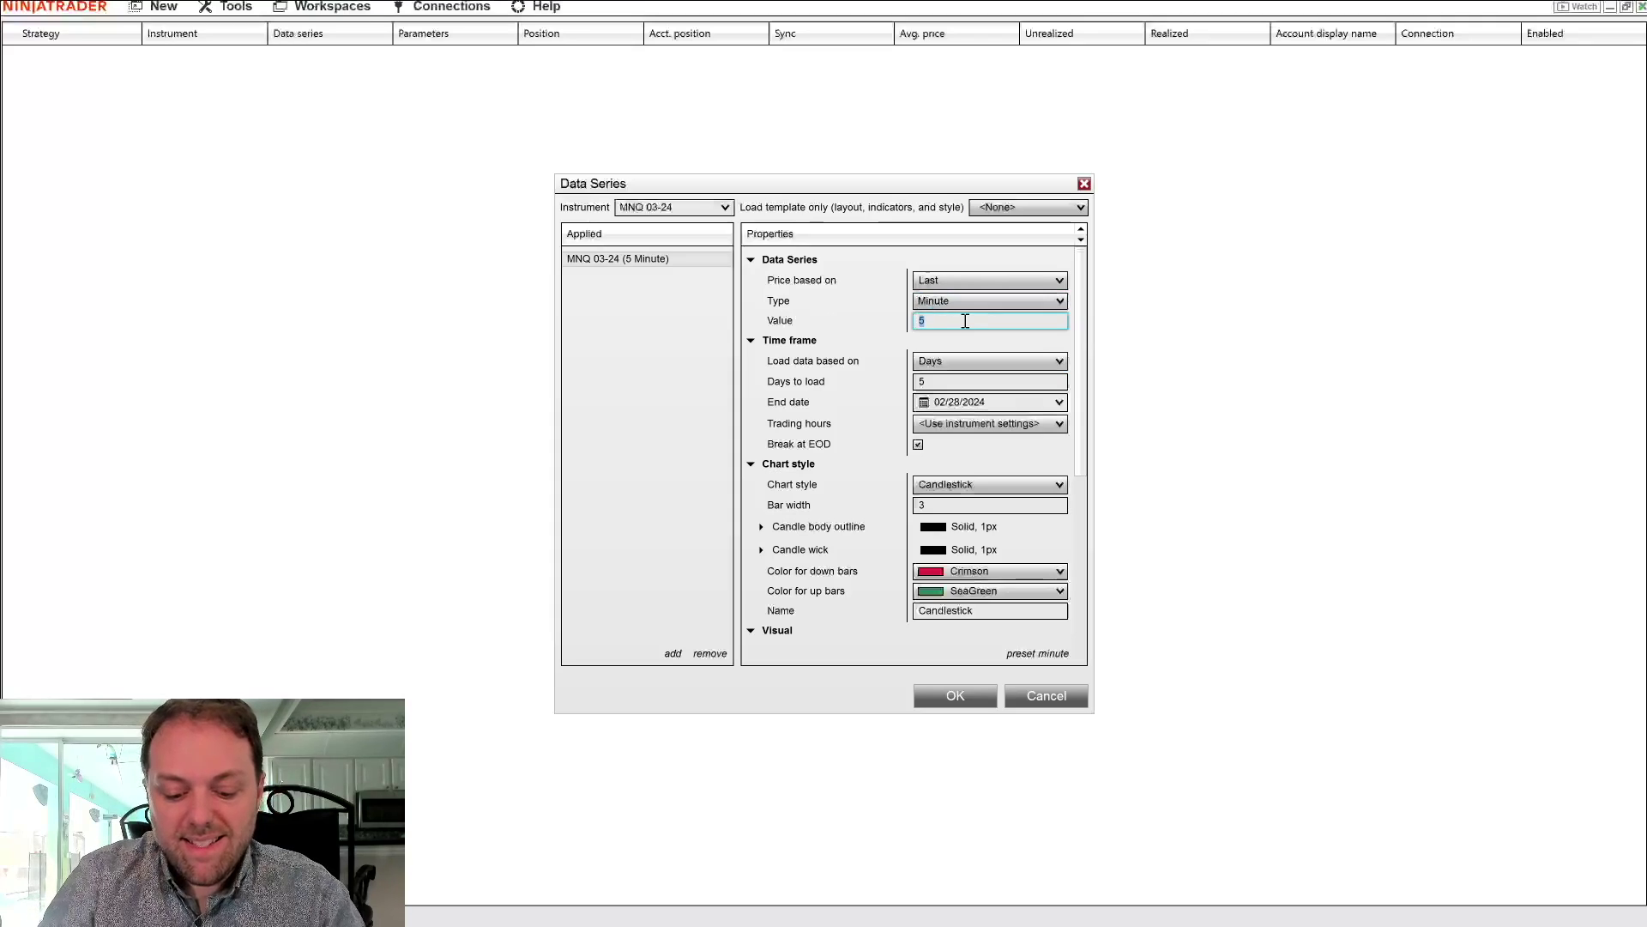
{"action": "type", "text": "60"}
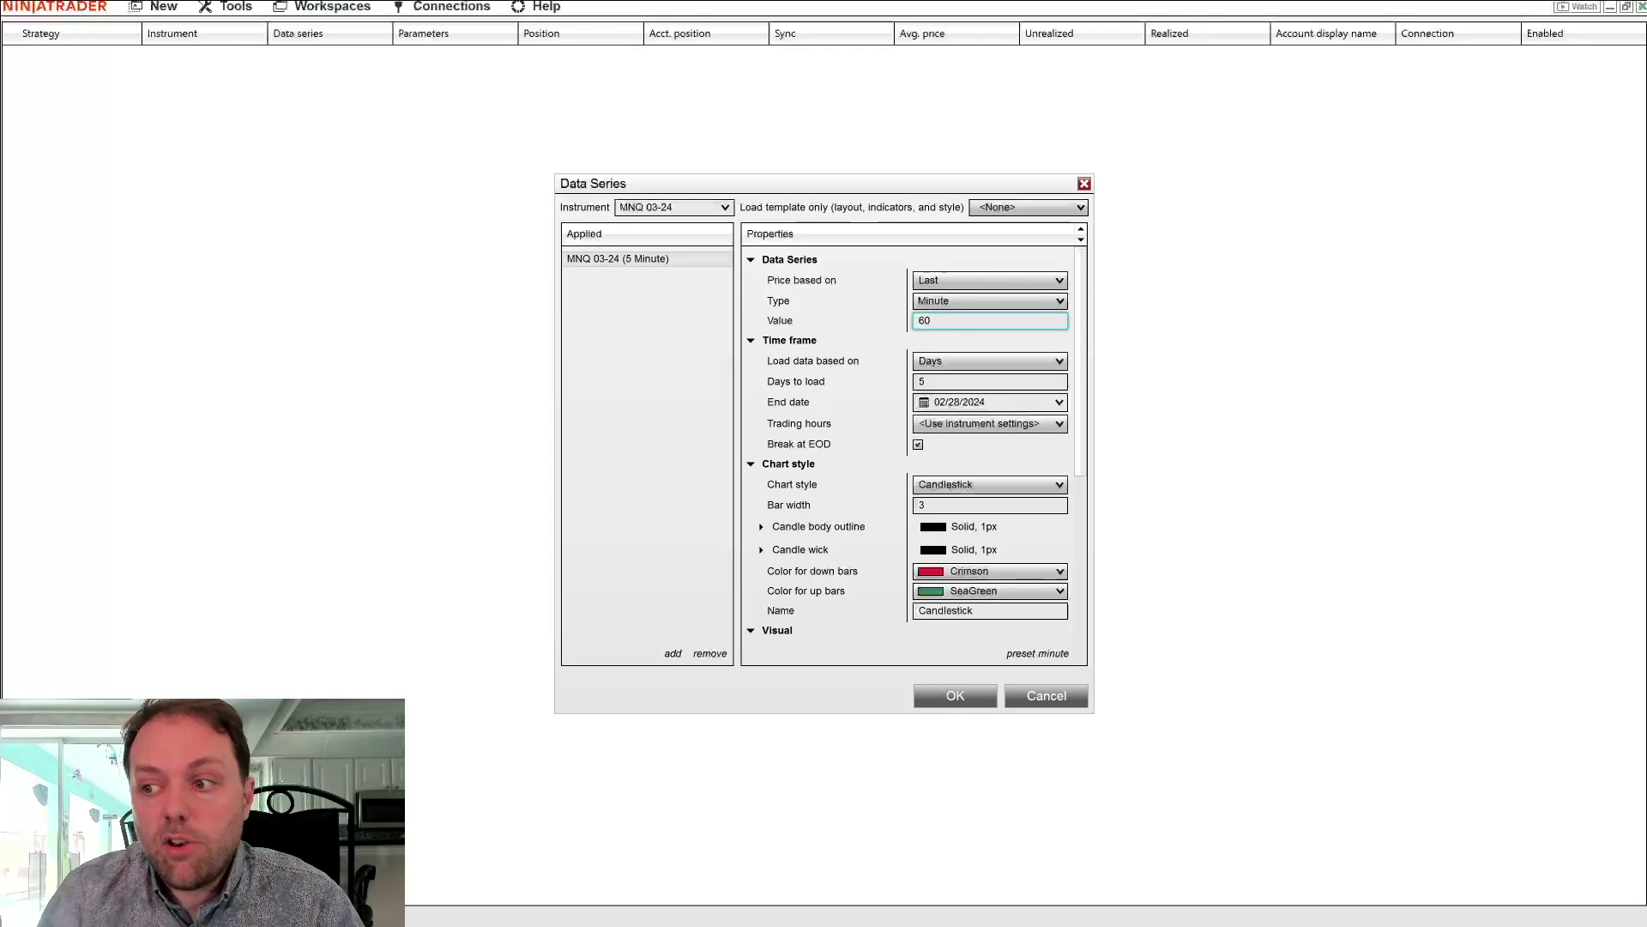
Step: Confirm the 60 interval and set Days to load to 180
{"action": "left_click", "coordinate": [805, 367]}
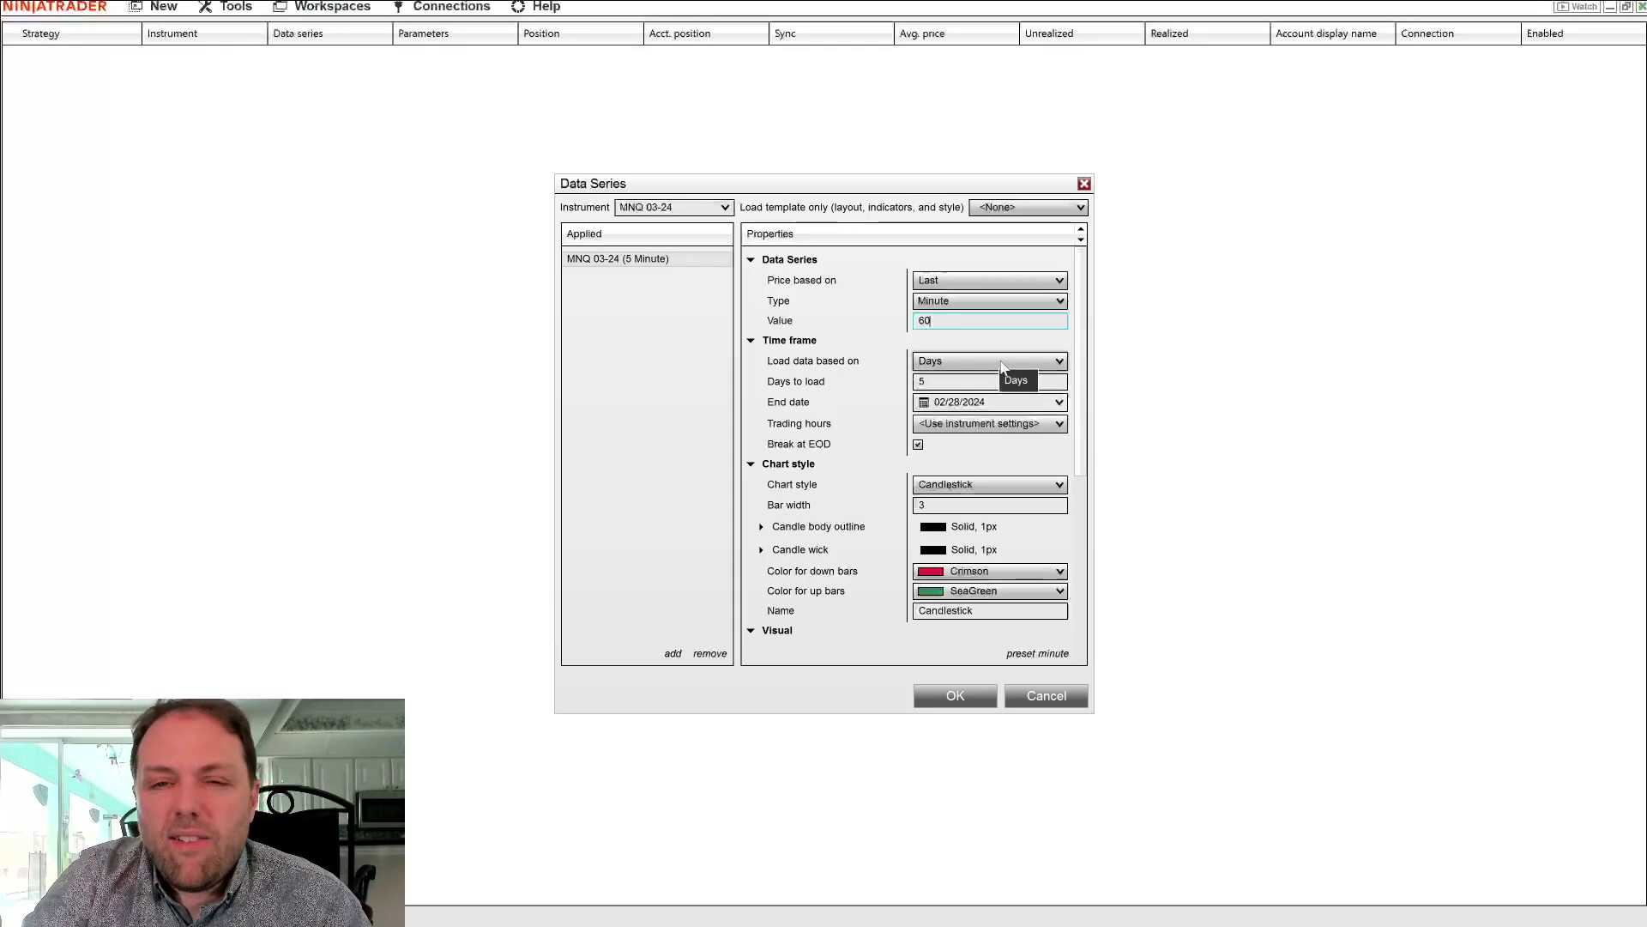
{"action": "left_click", "coordinate": [943, 384]}
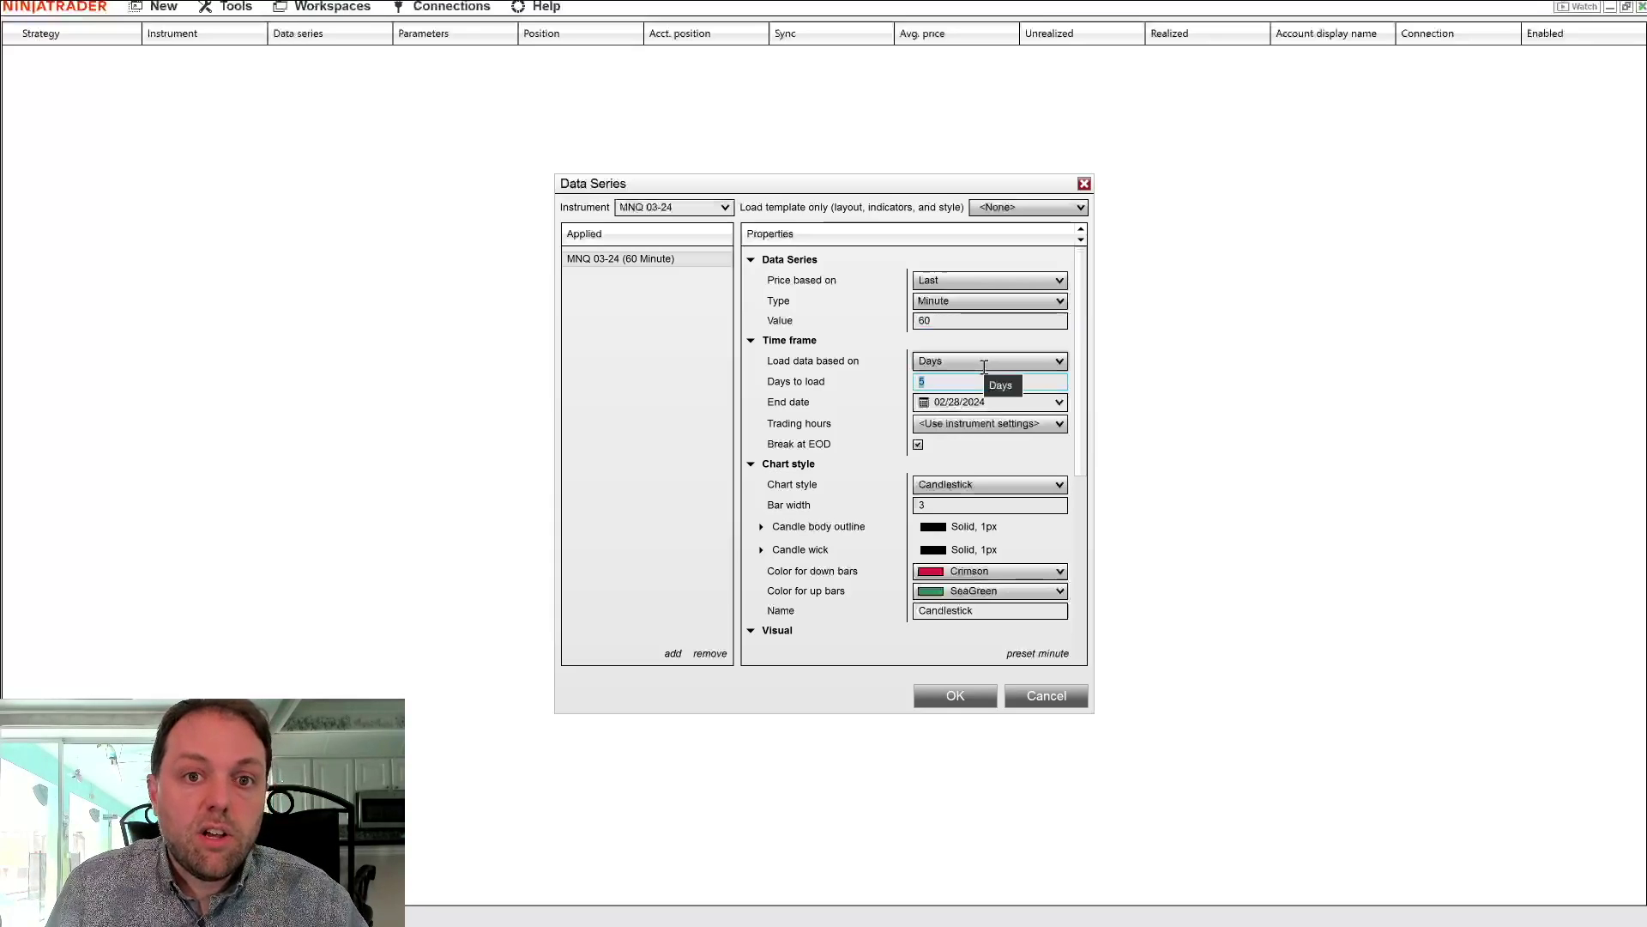
{"action": "type", "text": "180"}
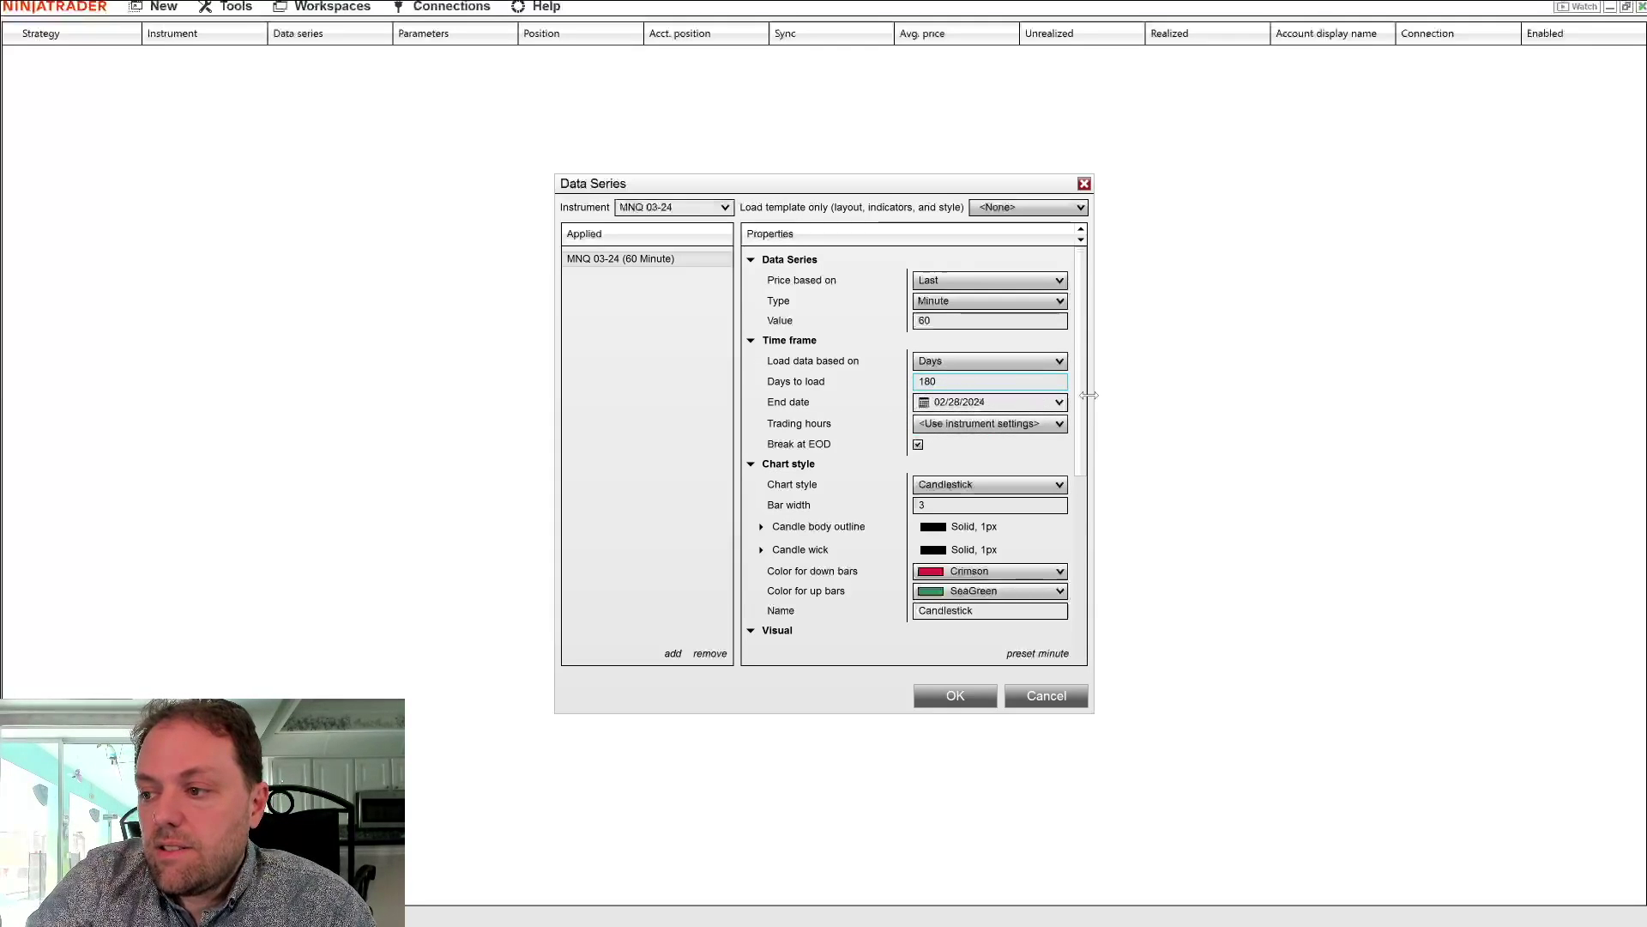
{"action": "scroll", "coordinate": [1070, 446], "scroll_direction": "down", "scroll_amount": 2}
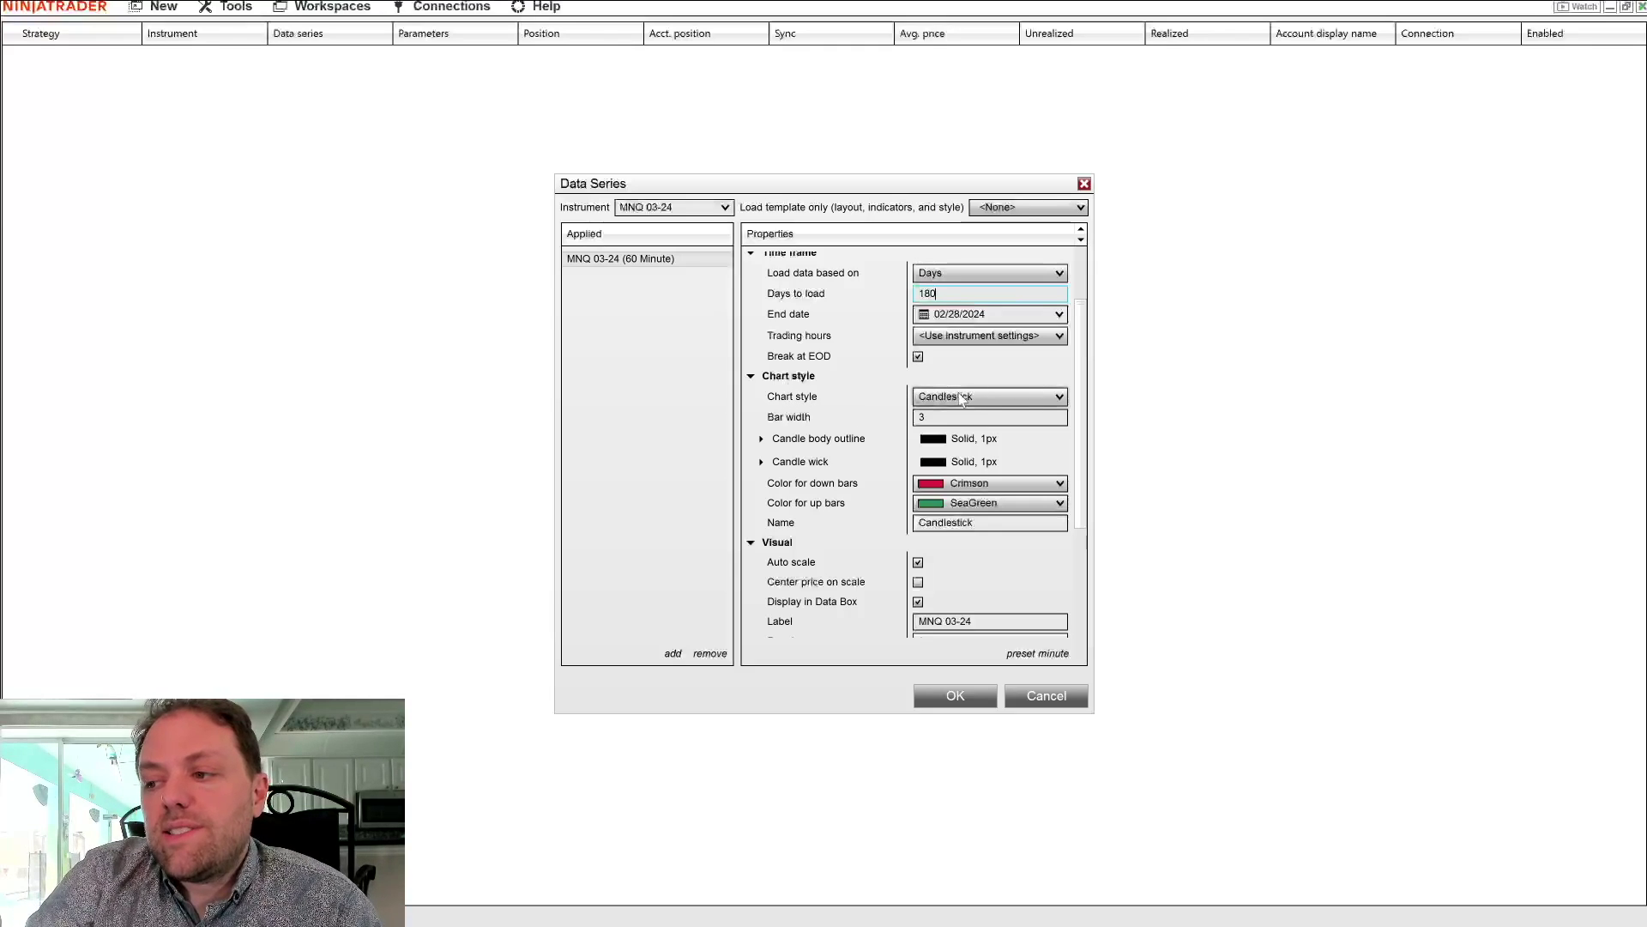
{"action": "left_click", "coordinate": [1016, 396]}
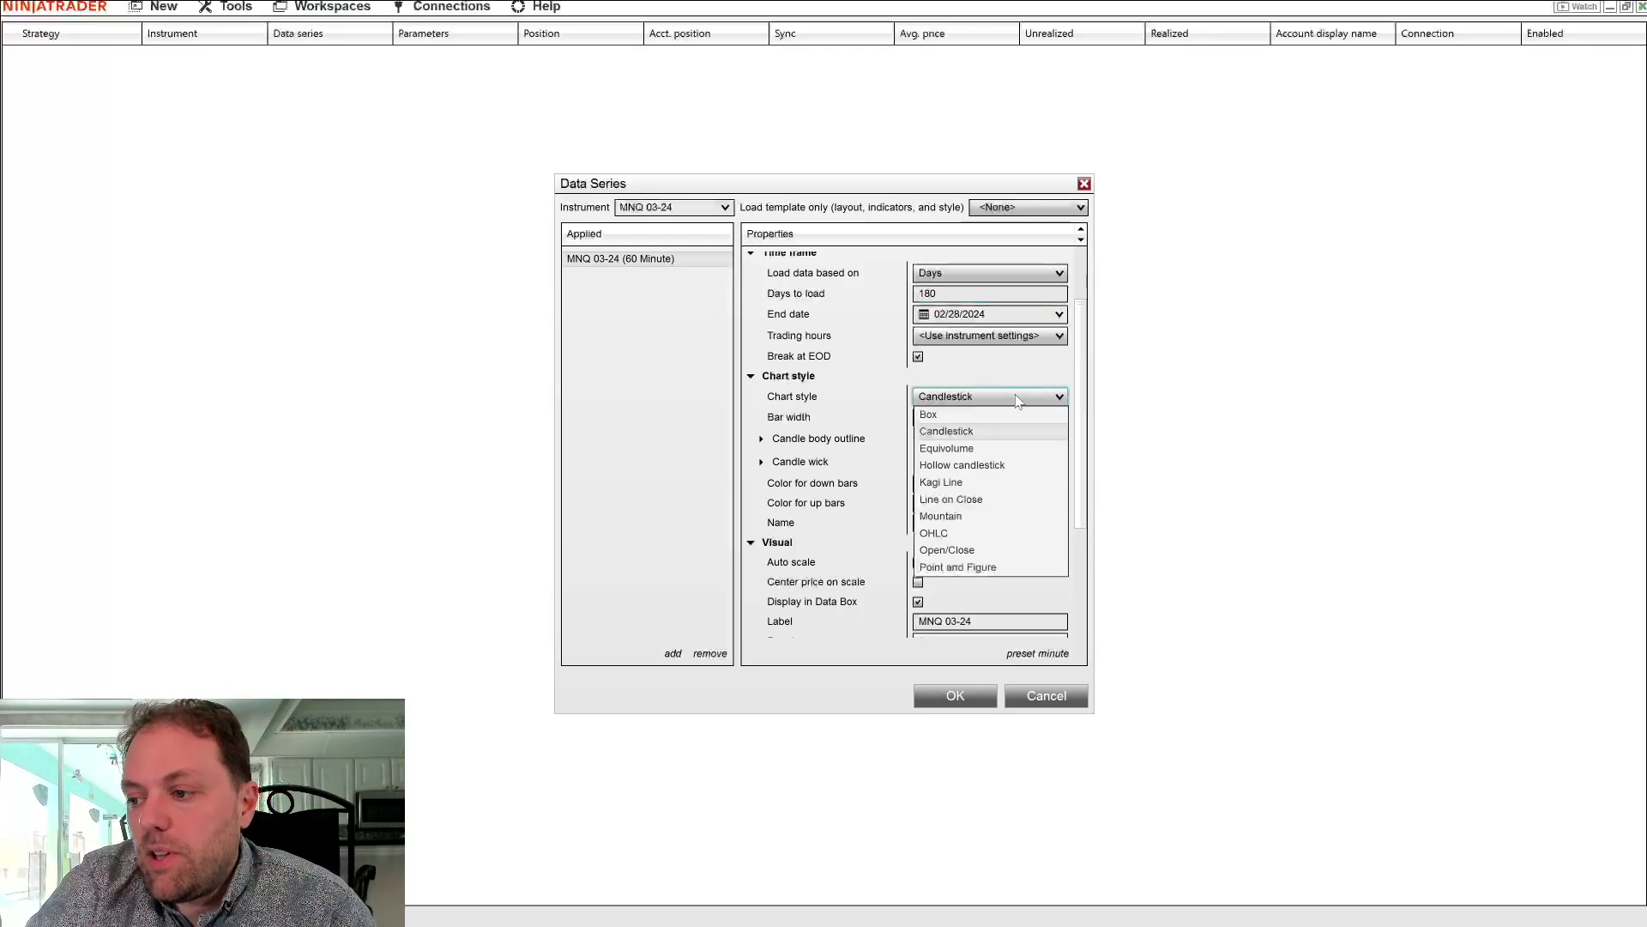
{"action": "left_click", "coordinate": [970, 433]}
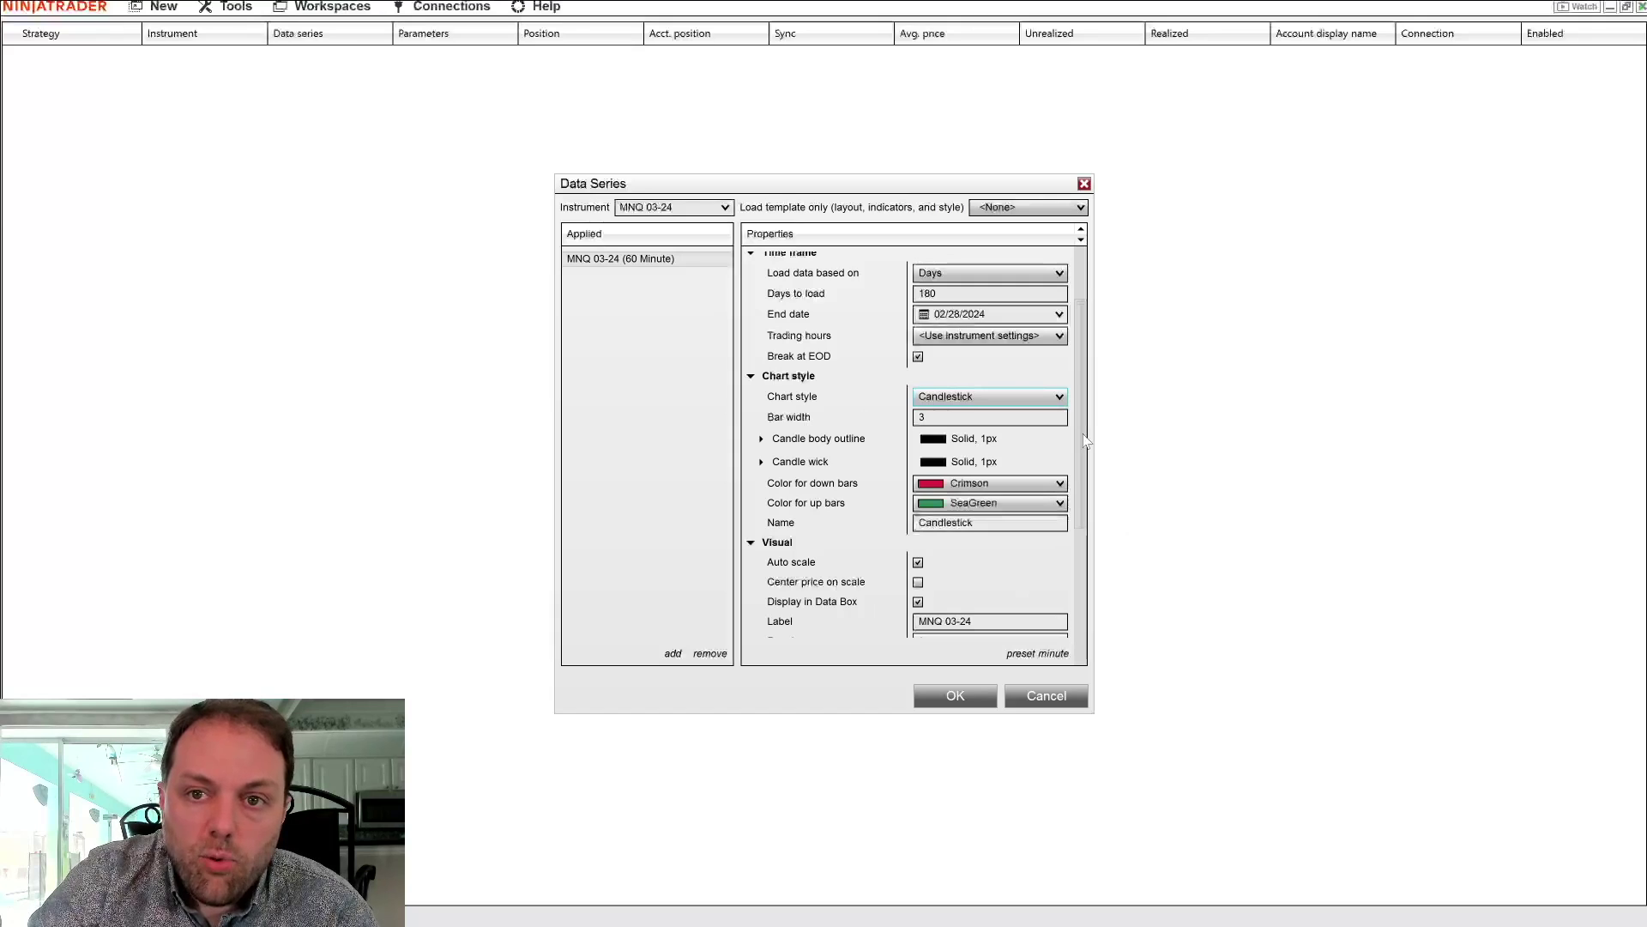
{"action": "scroll", "coordinate": [978, 420], "scroll_direction": "down", "scroll_amount": 1}
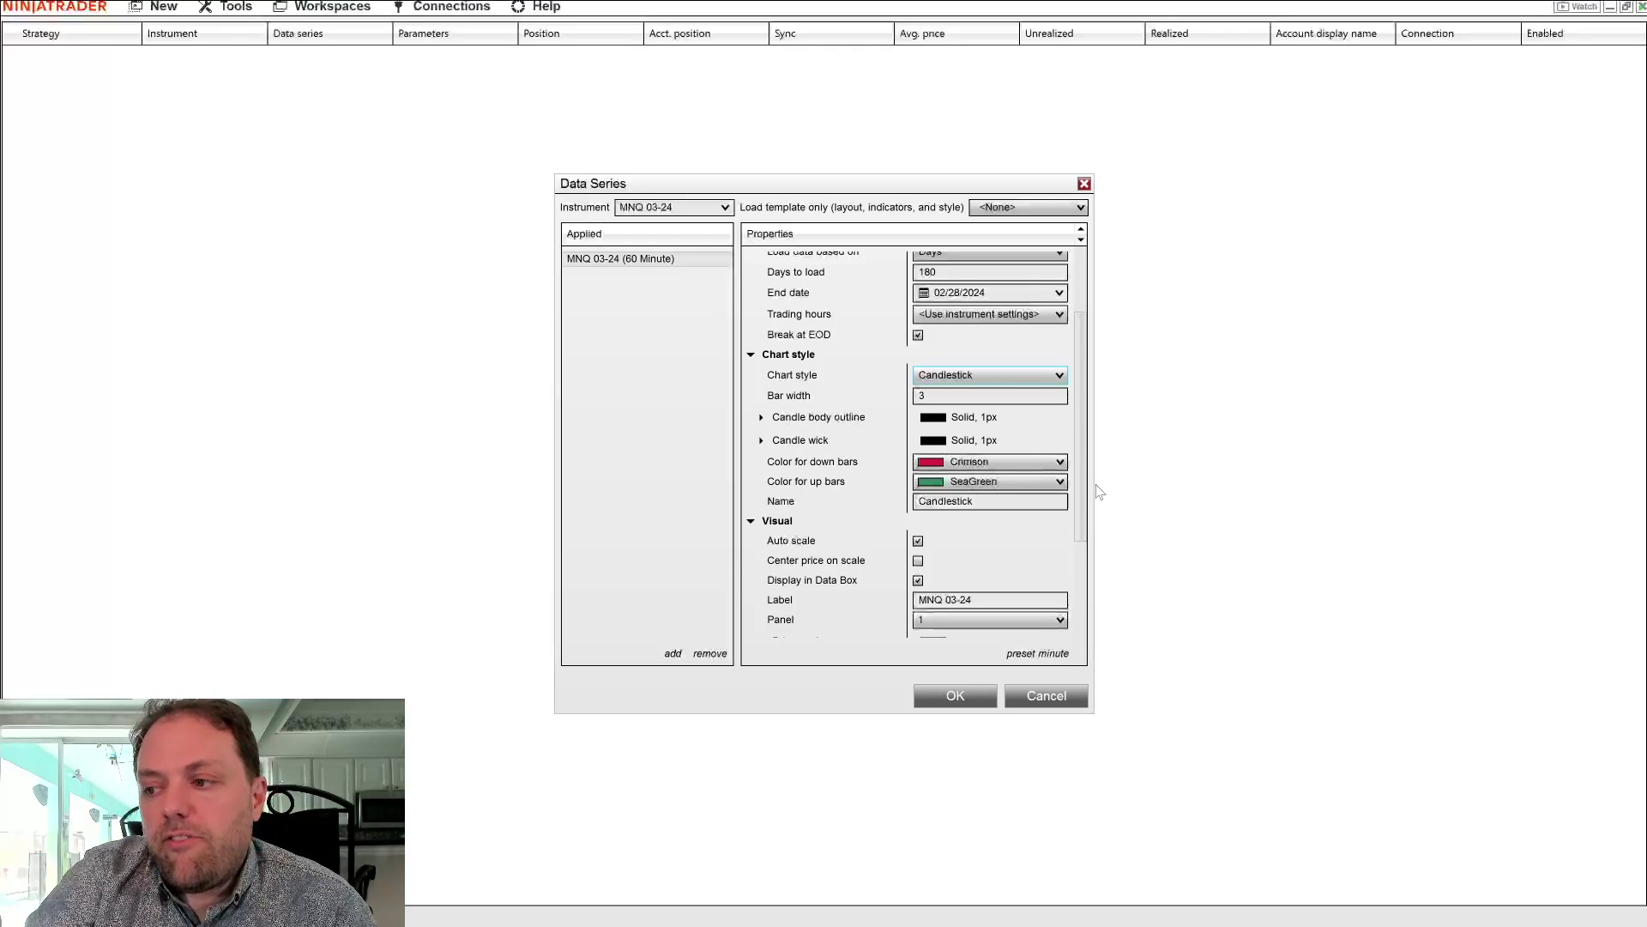
{"action": "scroll", "coordinate": [1077, 481], "scroll_direction": "down", "scroll_amount": 1}
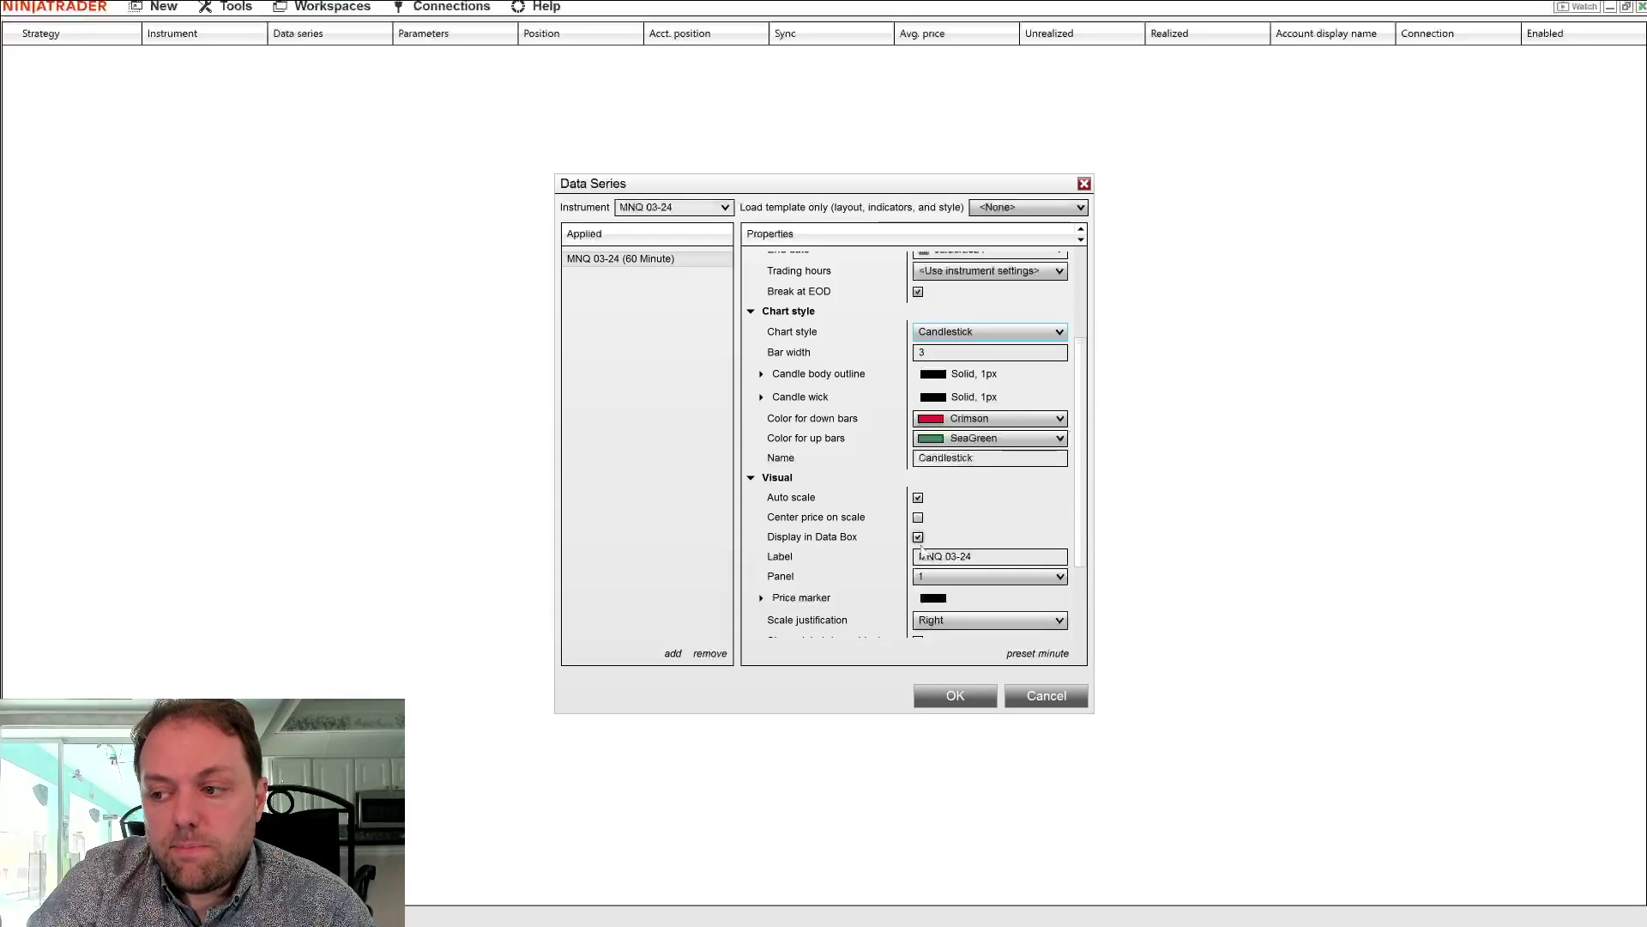
{"action": "scroll", "coordinate": [935, 413], "scroll_direction": "down", "scroll_amount": 3}
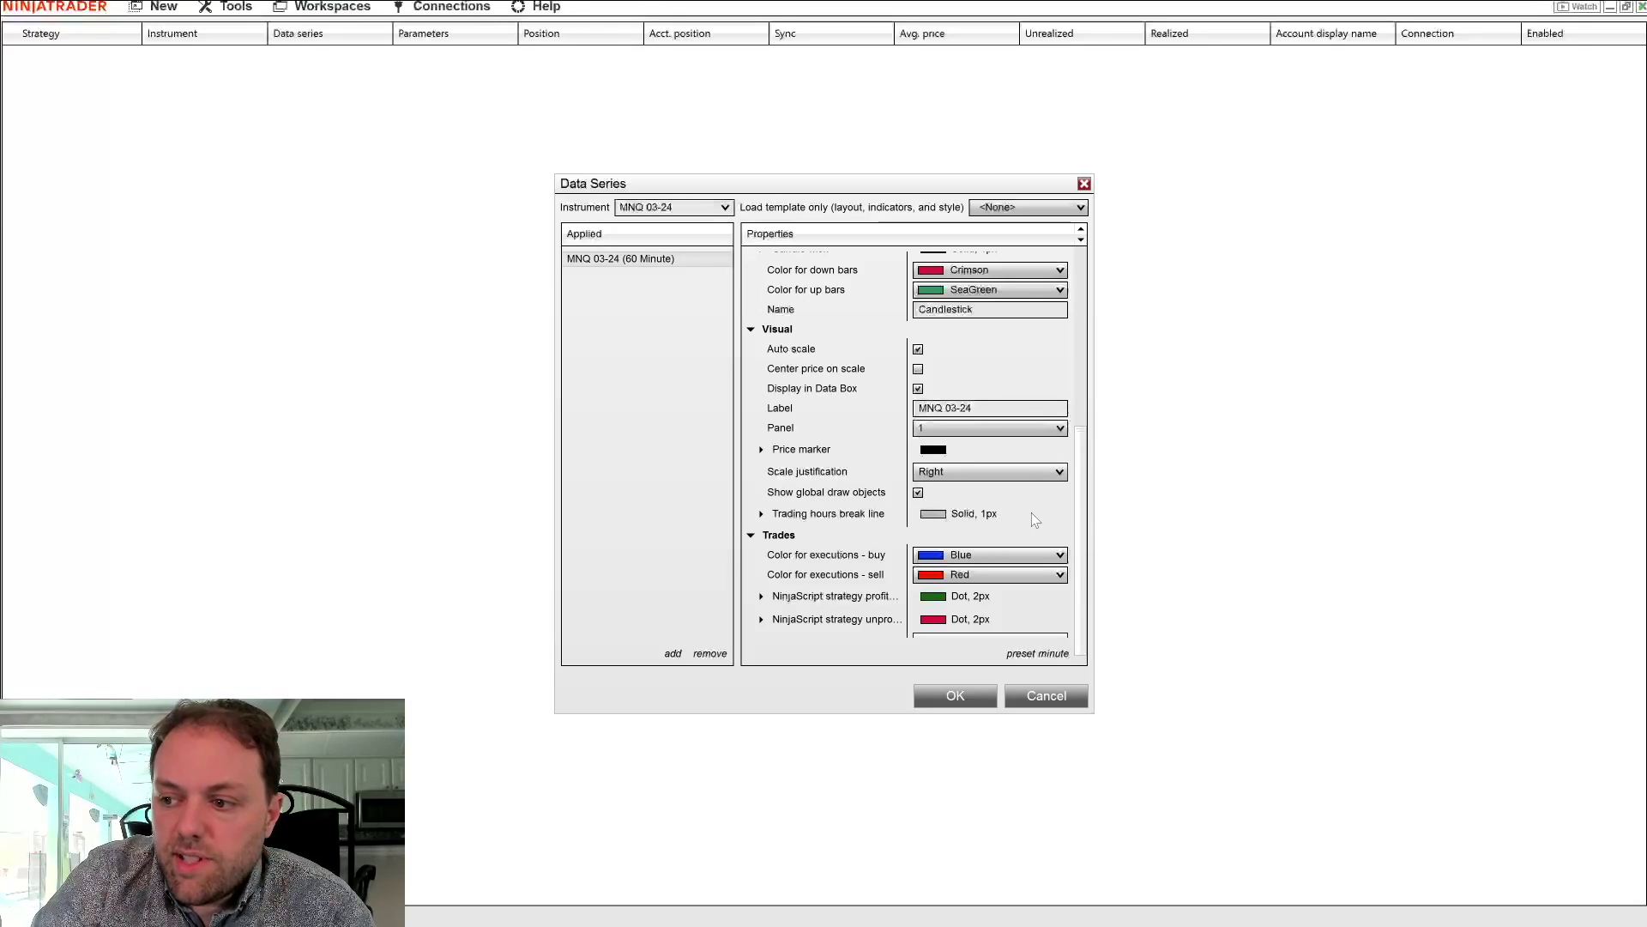
Step: Expand the NinjaScript strategy profit and strategy unrealized settings rows
{"action": "scroll", "coordinate": [943, 549], "scroll_direction": "down", "scroll_amount": 1}
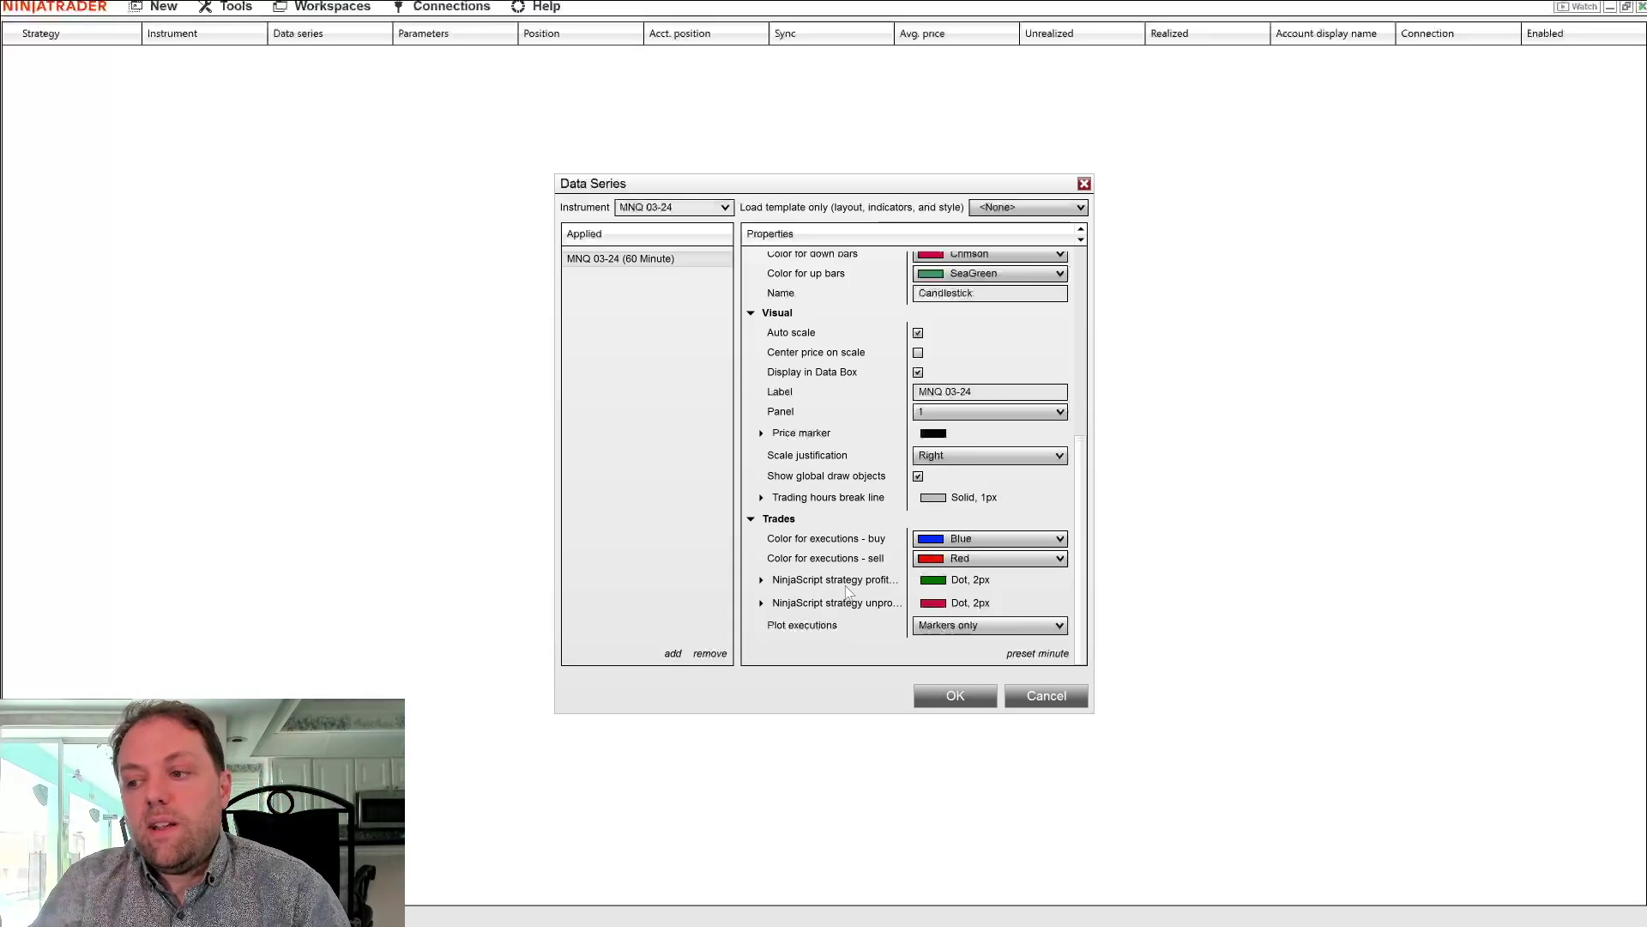
{"action": "left_click", "coordinate": [761, 580]}
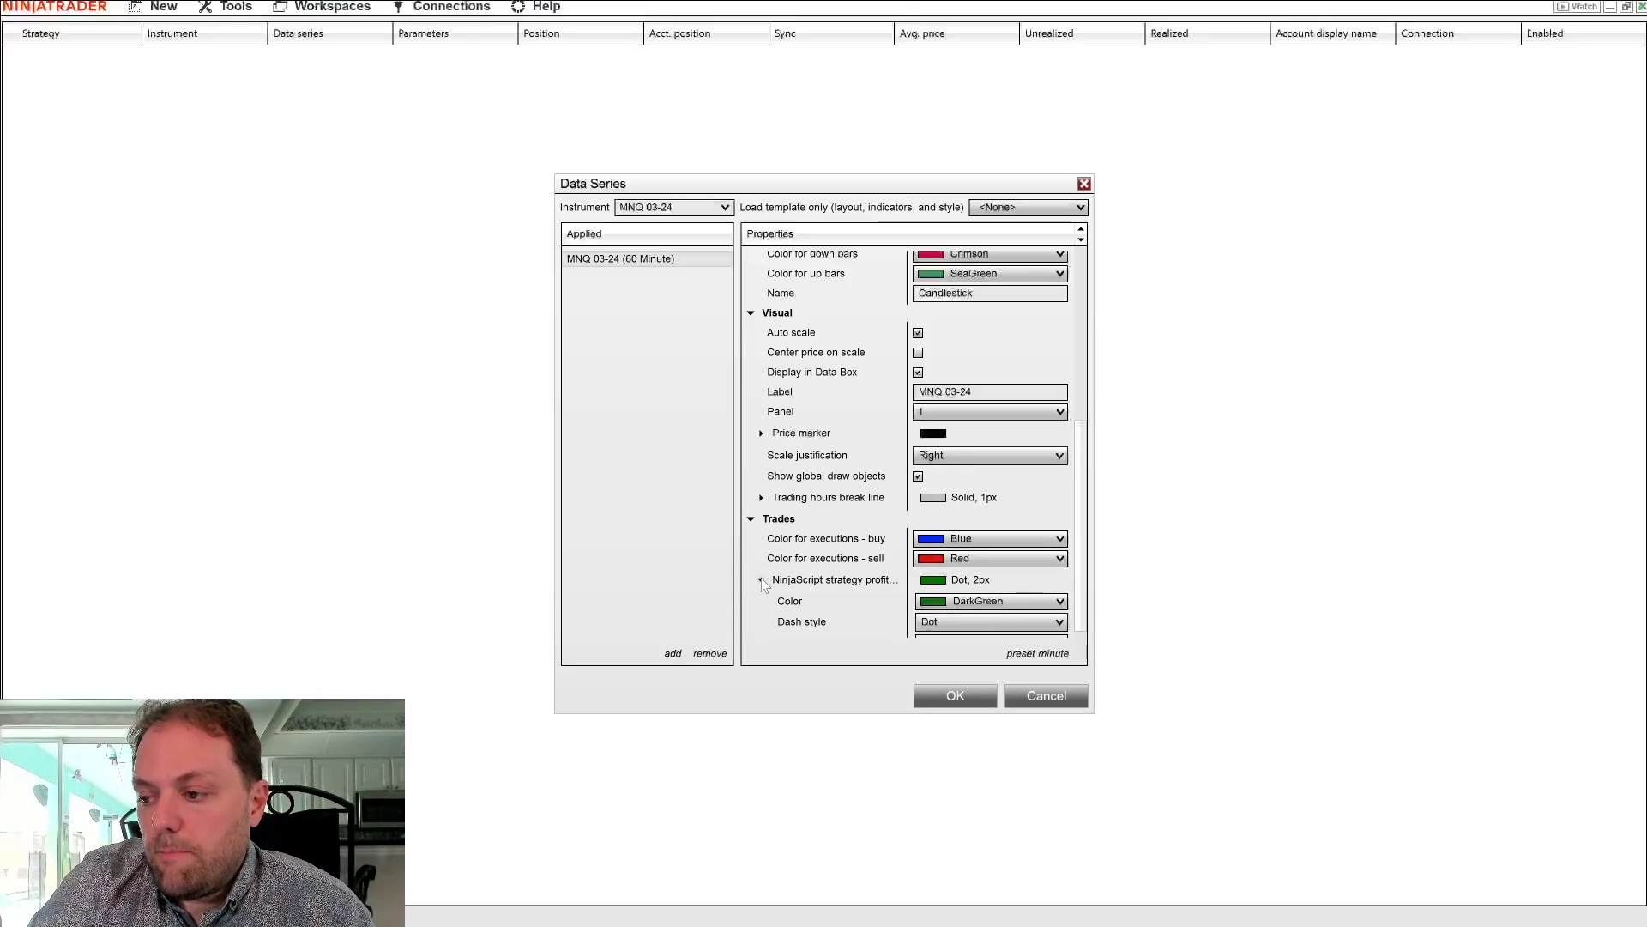
{"action": "scroll", "coordinate": [1079, 580], "scroll_direction": "down", "scroll_amount": 1}
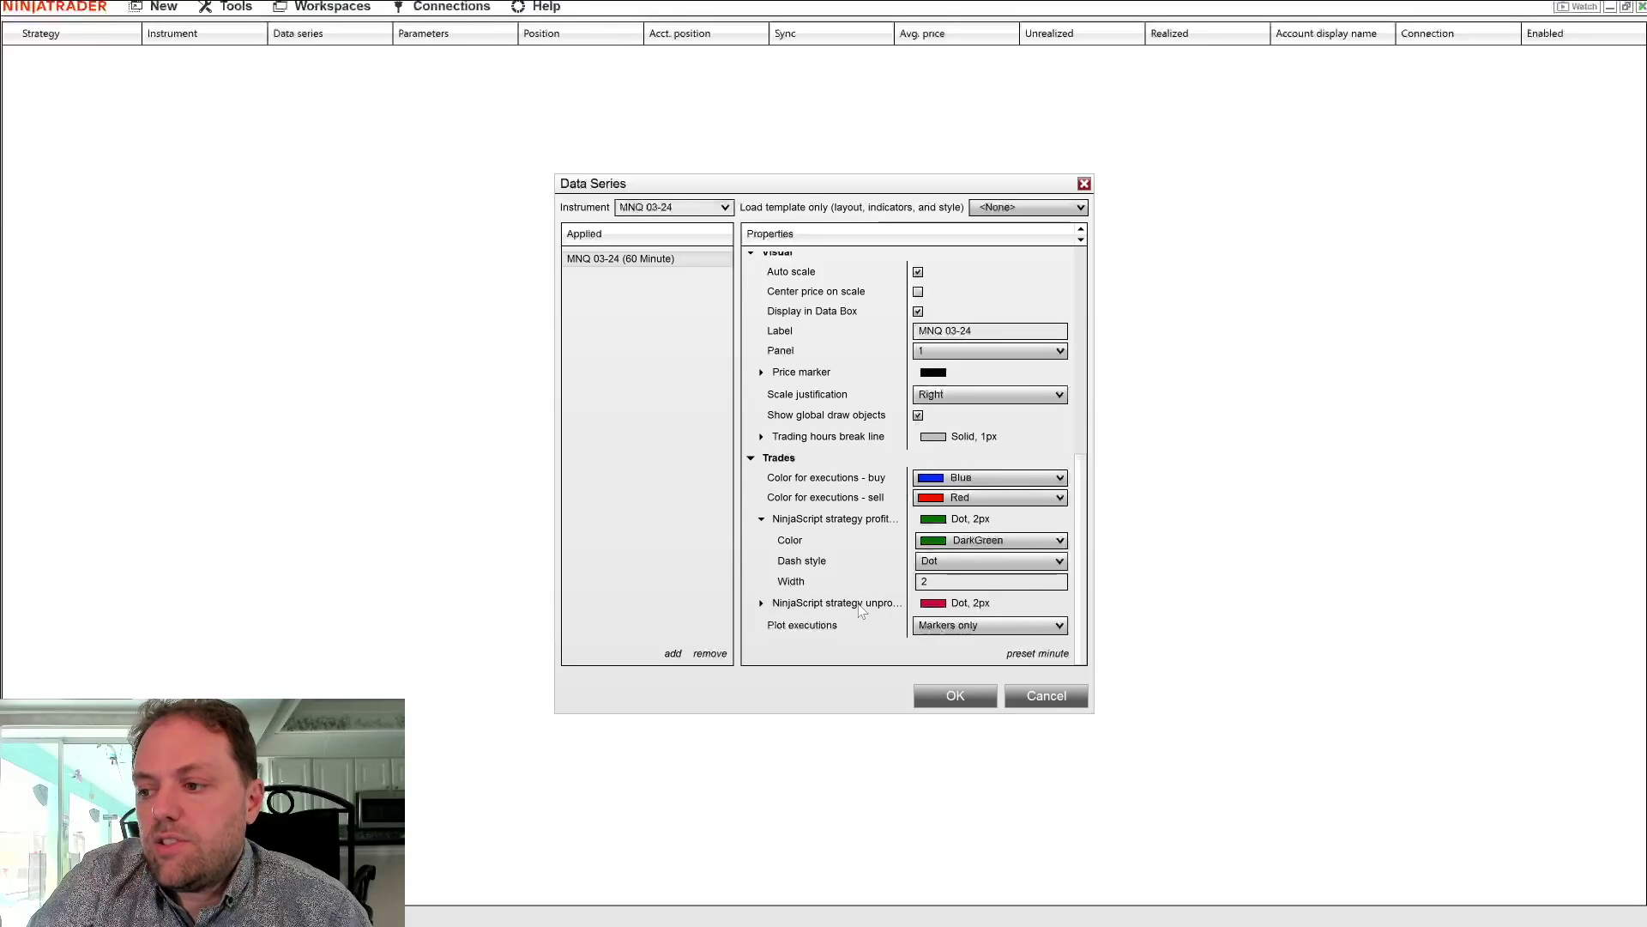
{"action": "left_click", "coordinate": [880, 605]}
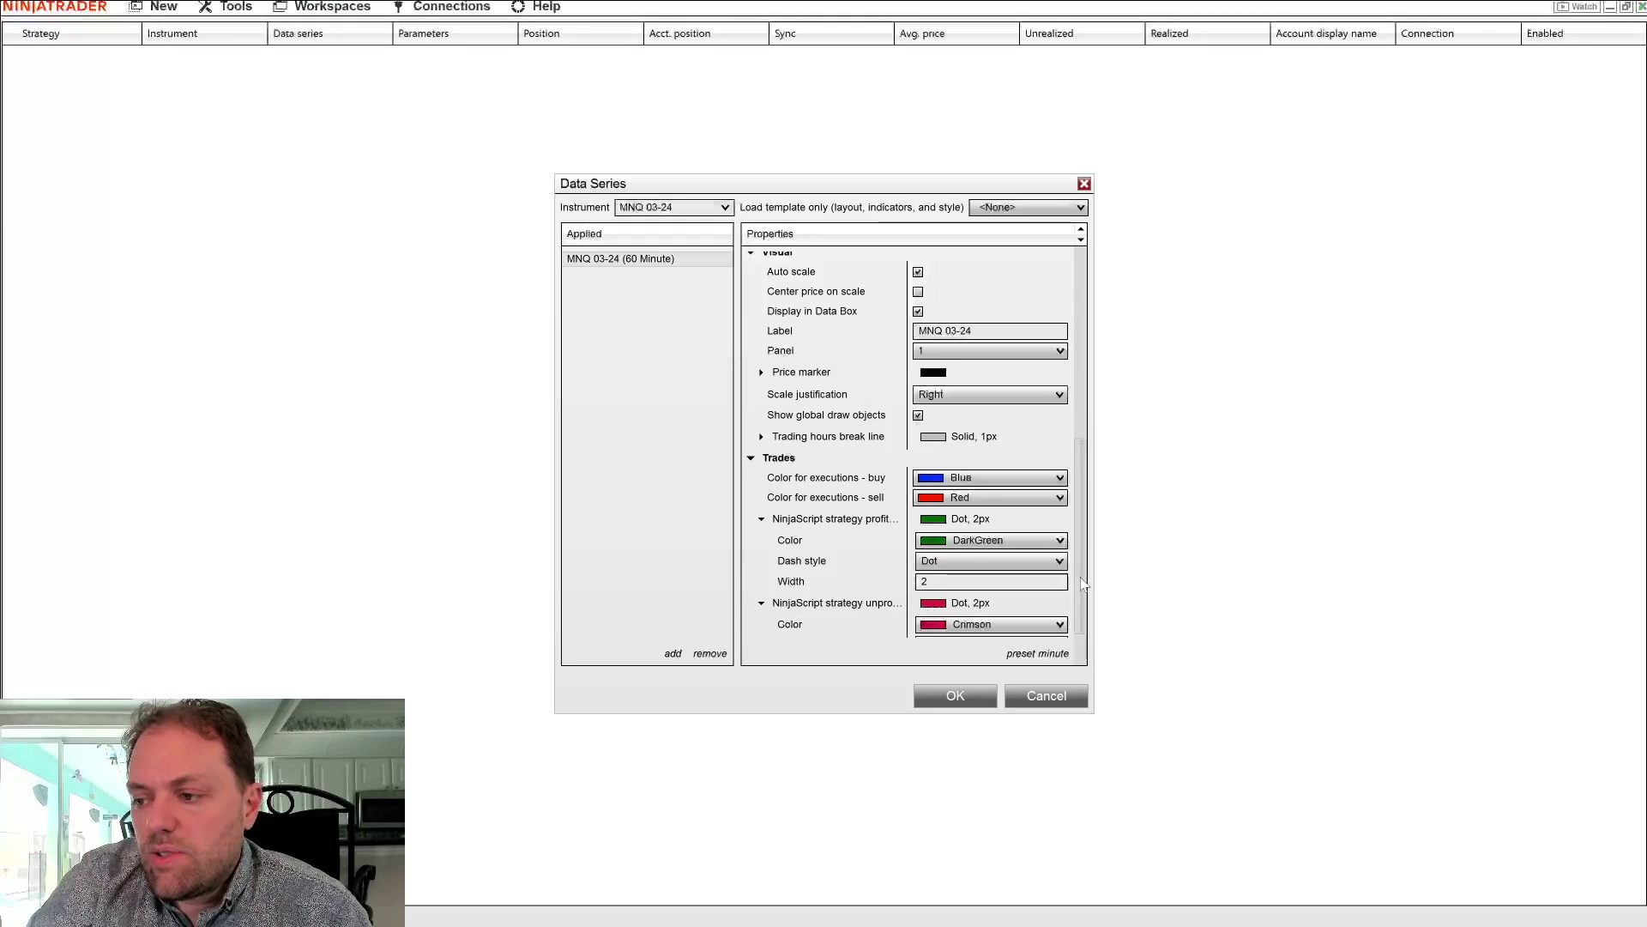
{"action": "left_click_drag", "start_coordinate": [1082, 583], "coordinate": [1083, 620]}
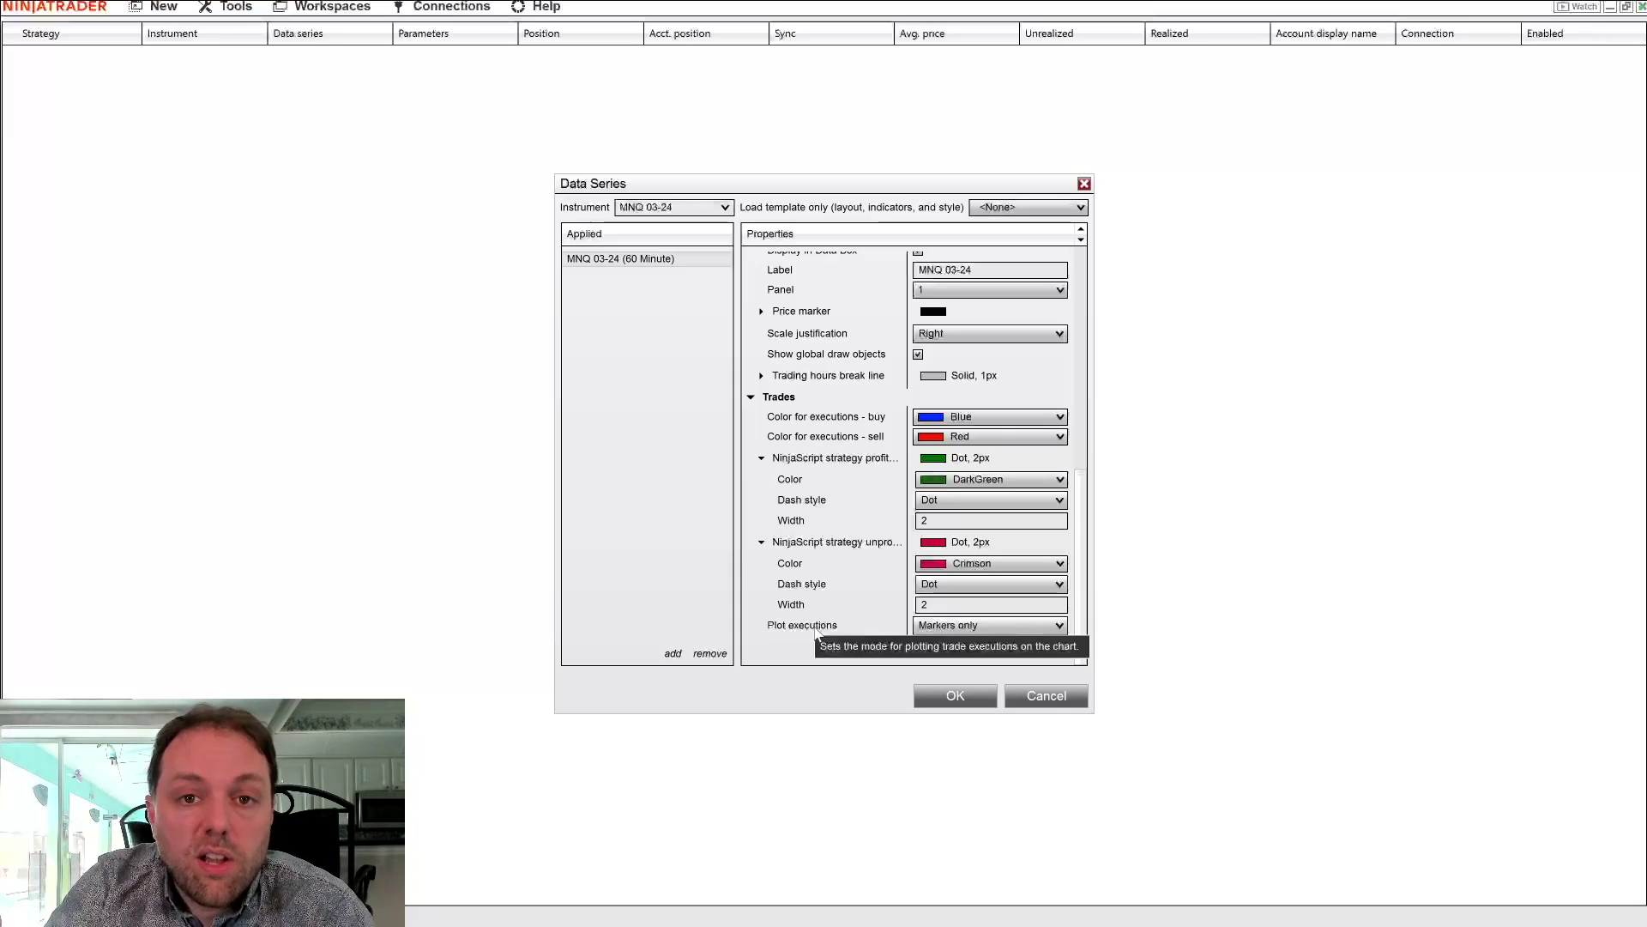
Step: Set Plot executions to Text and marker
{"action": "left_click", "coordinate": [1018, 626]}
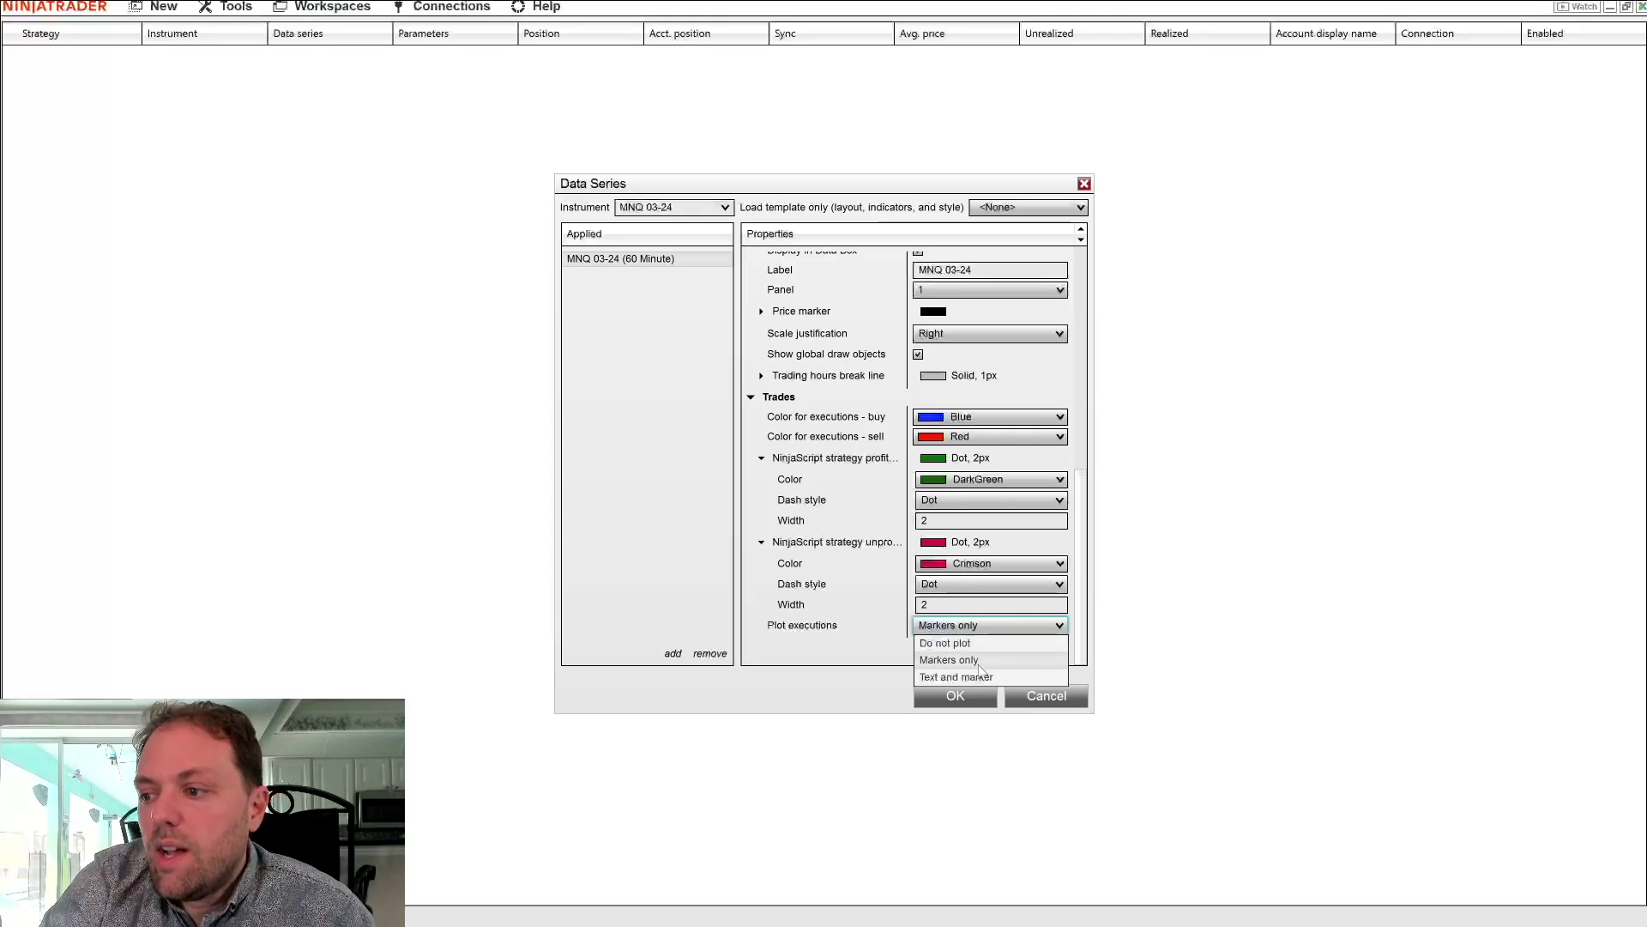
{"action": "left_click", "coordinate": [983, 677]}
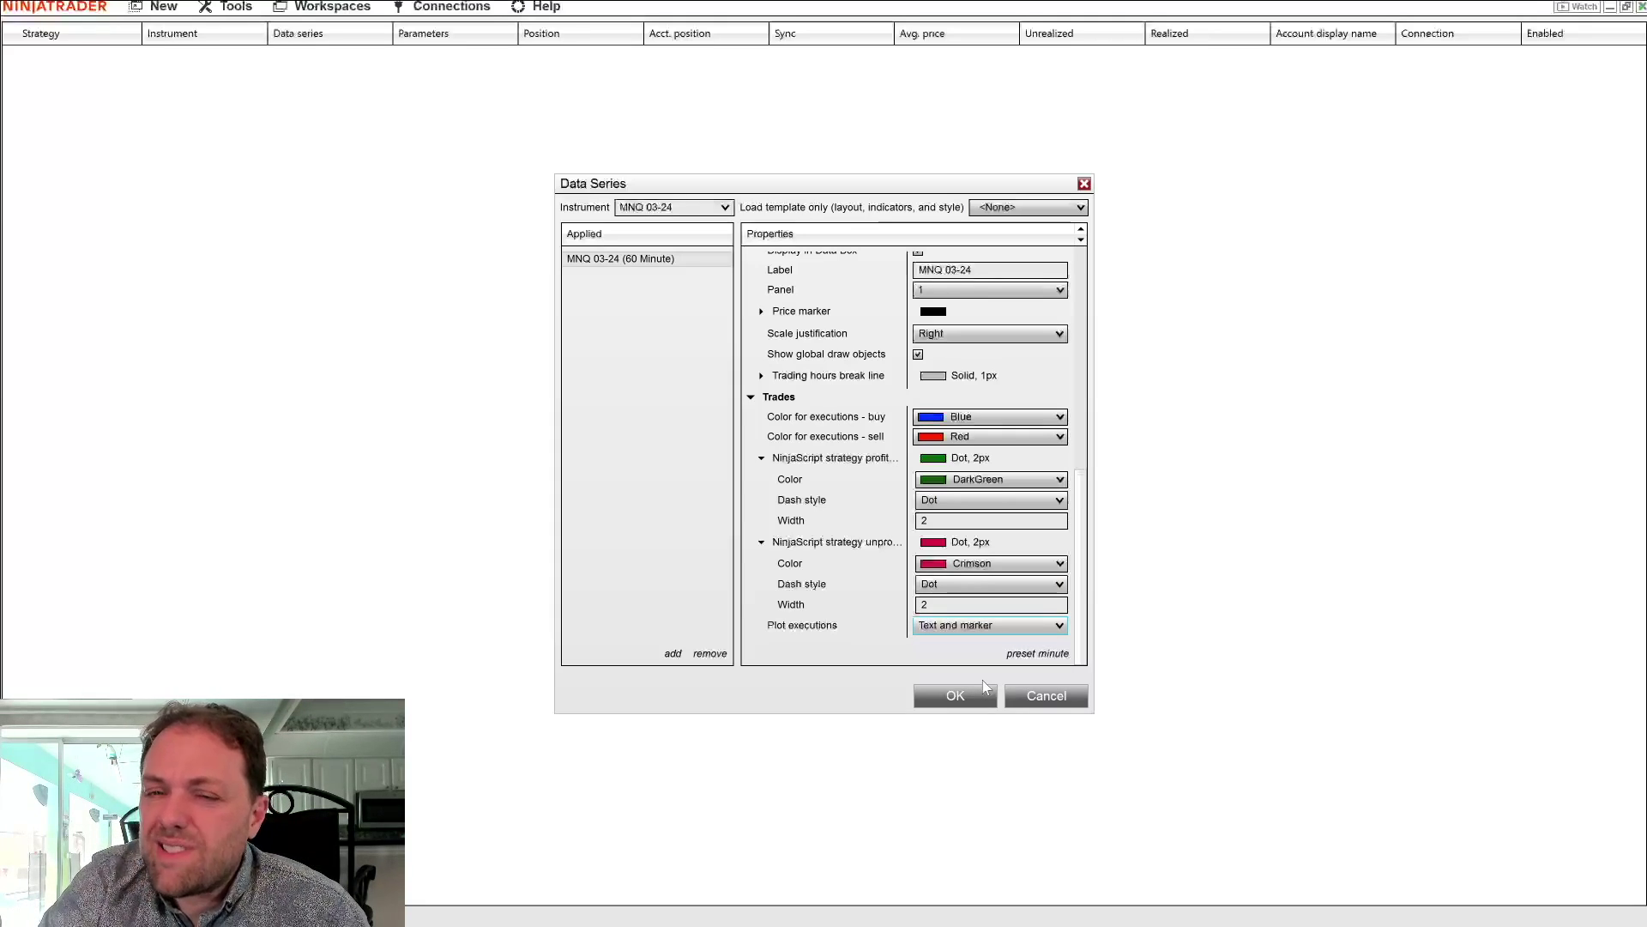
{"action": "left_click", "coordinate": [963, 625]}
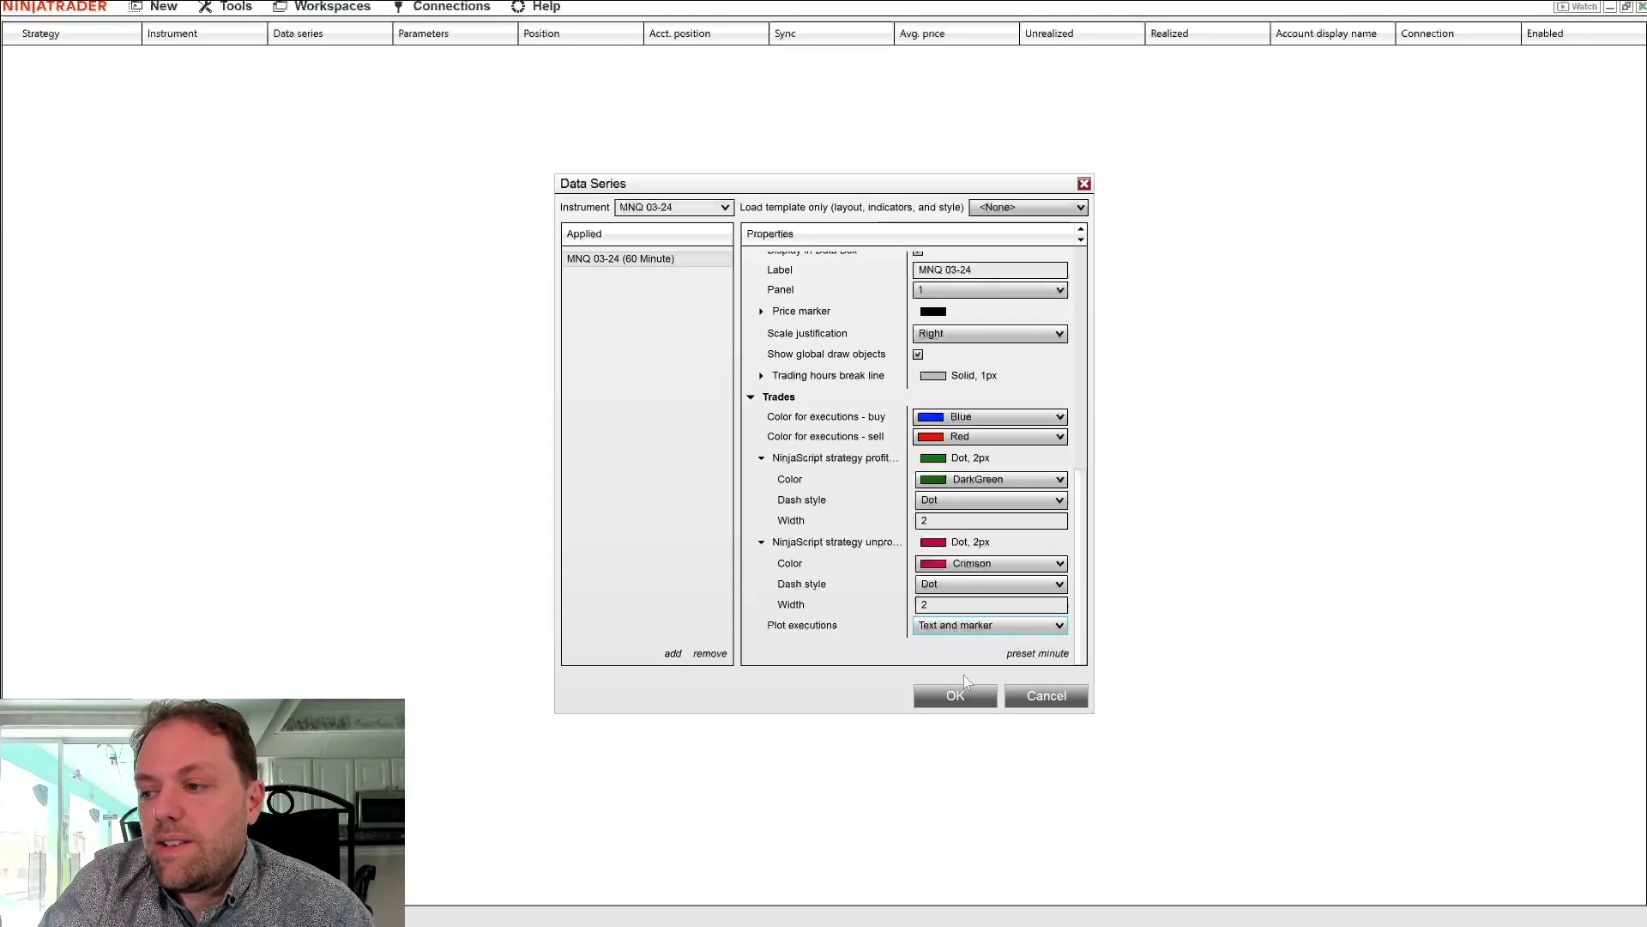
Step: Apply the data series with OK, maximize the MNQ 03-24 chart, and zoom in
{"action": "left_click", "coordinate": [965, 676]}
{"action": "left_click", "coordinate": [962, 699]}
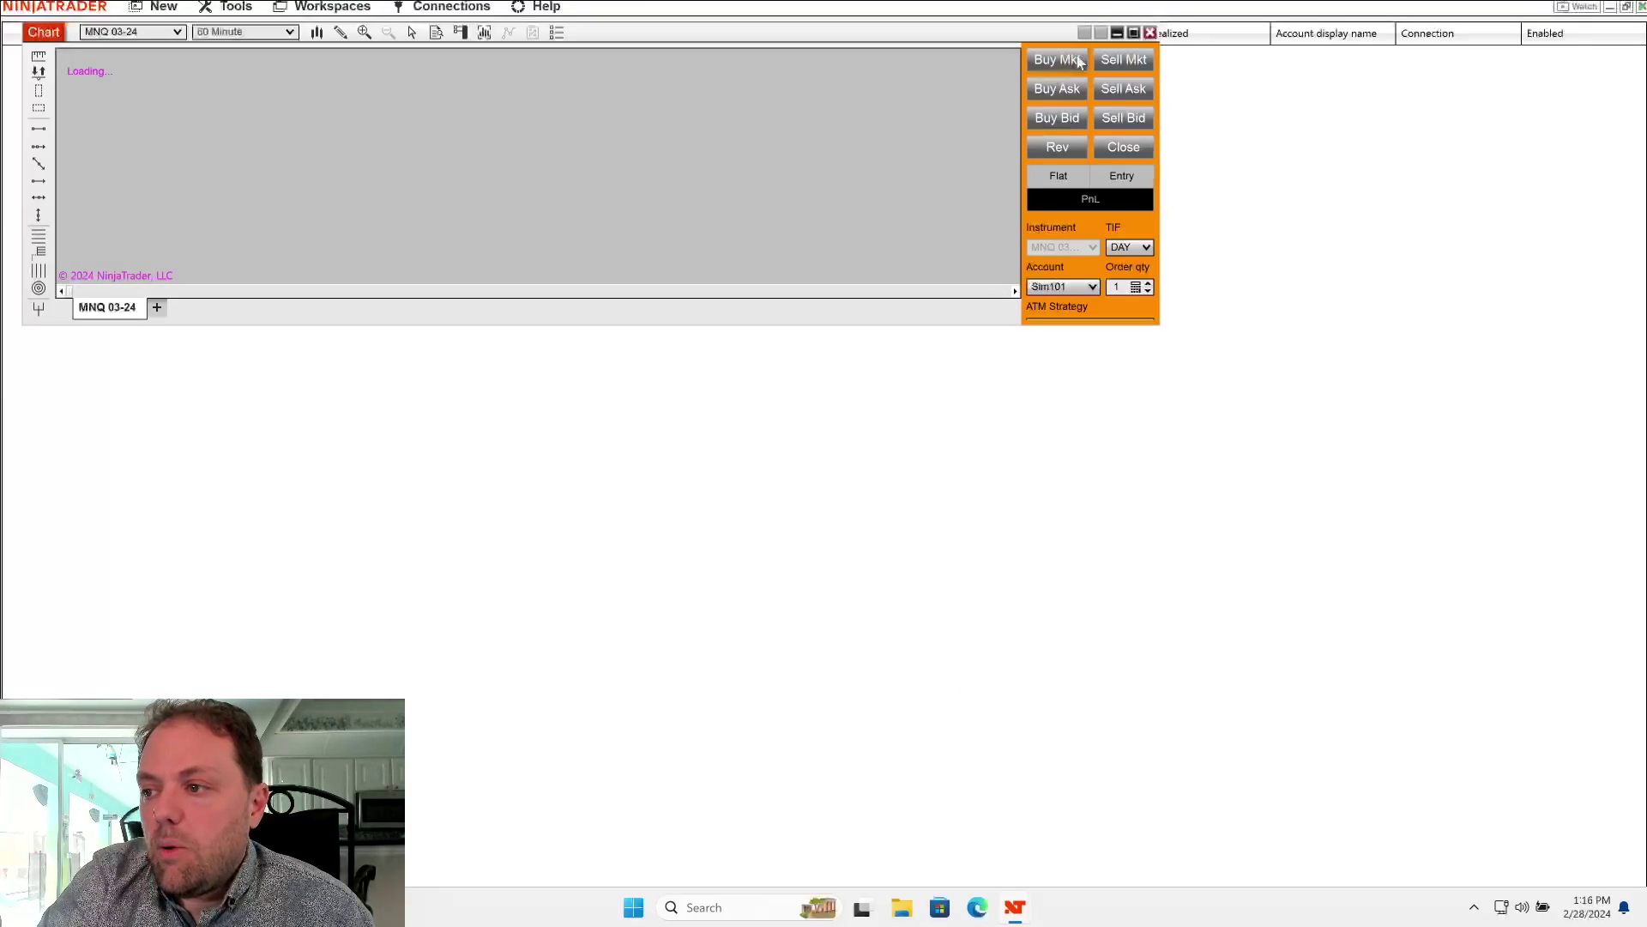
{"action": "left_click", "coordinate": [1132, 32]}
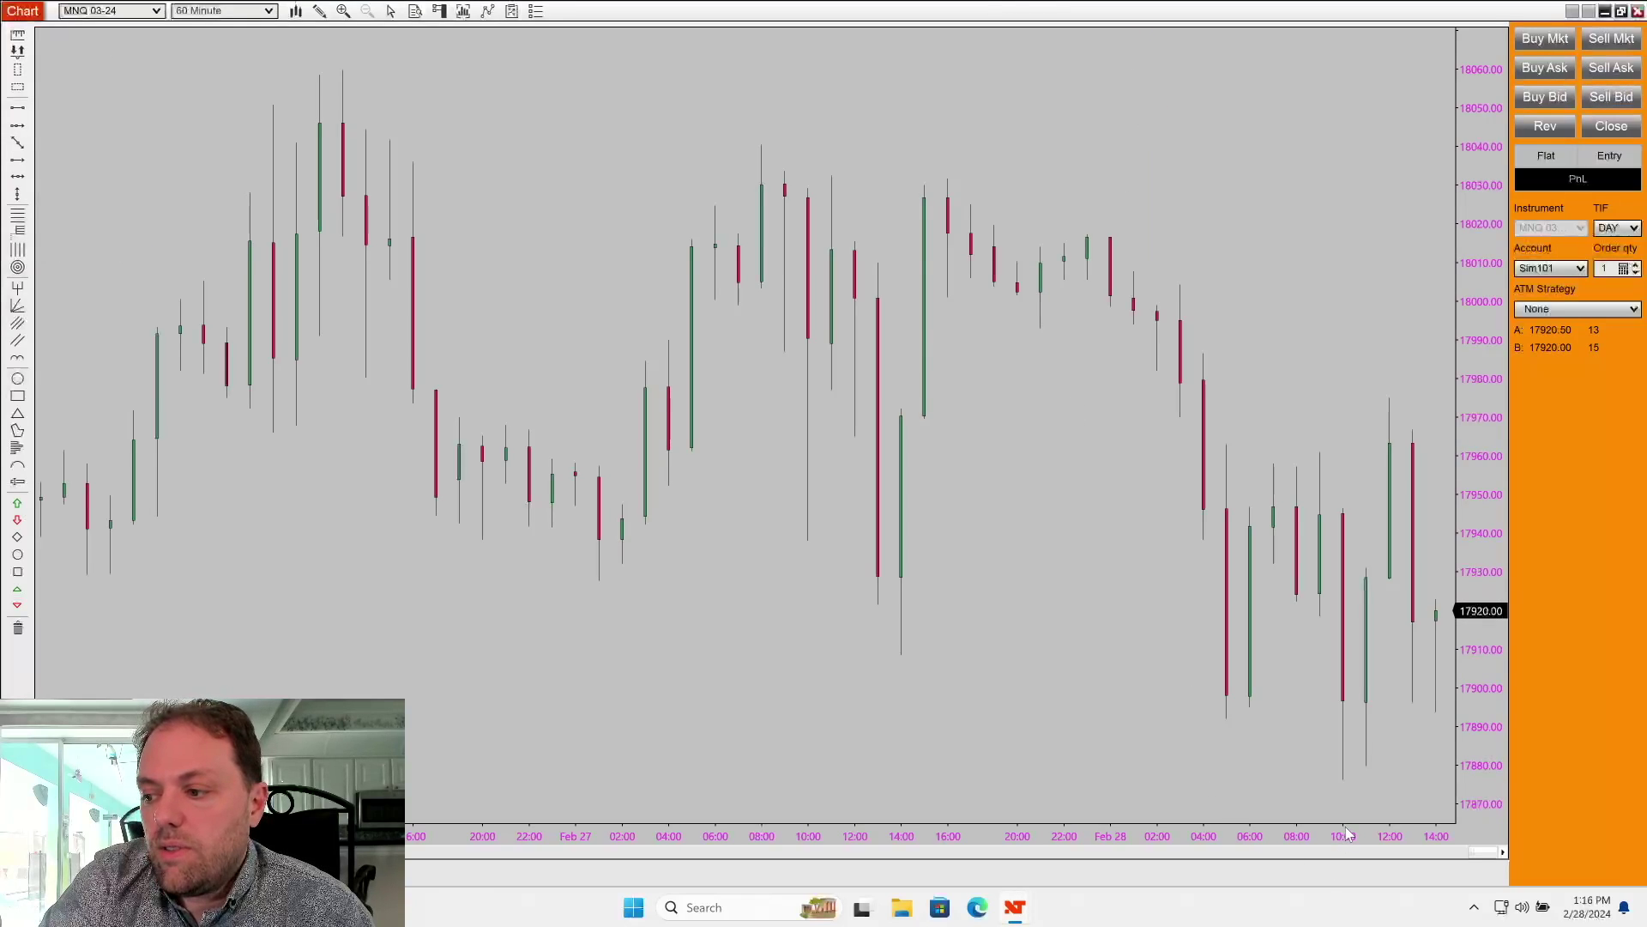
{"action": "scroll", "coordinate": [1343, 833], "scroll_direction": "up", "scroll_amount": 5}
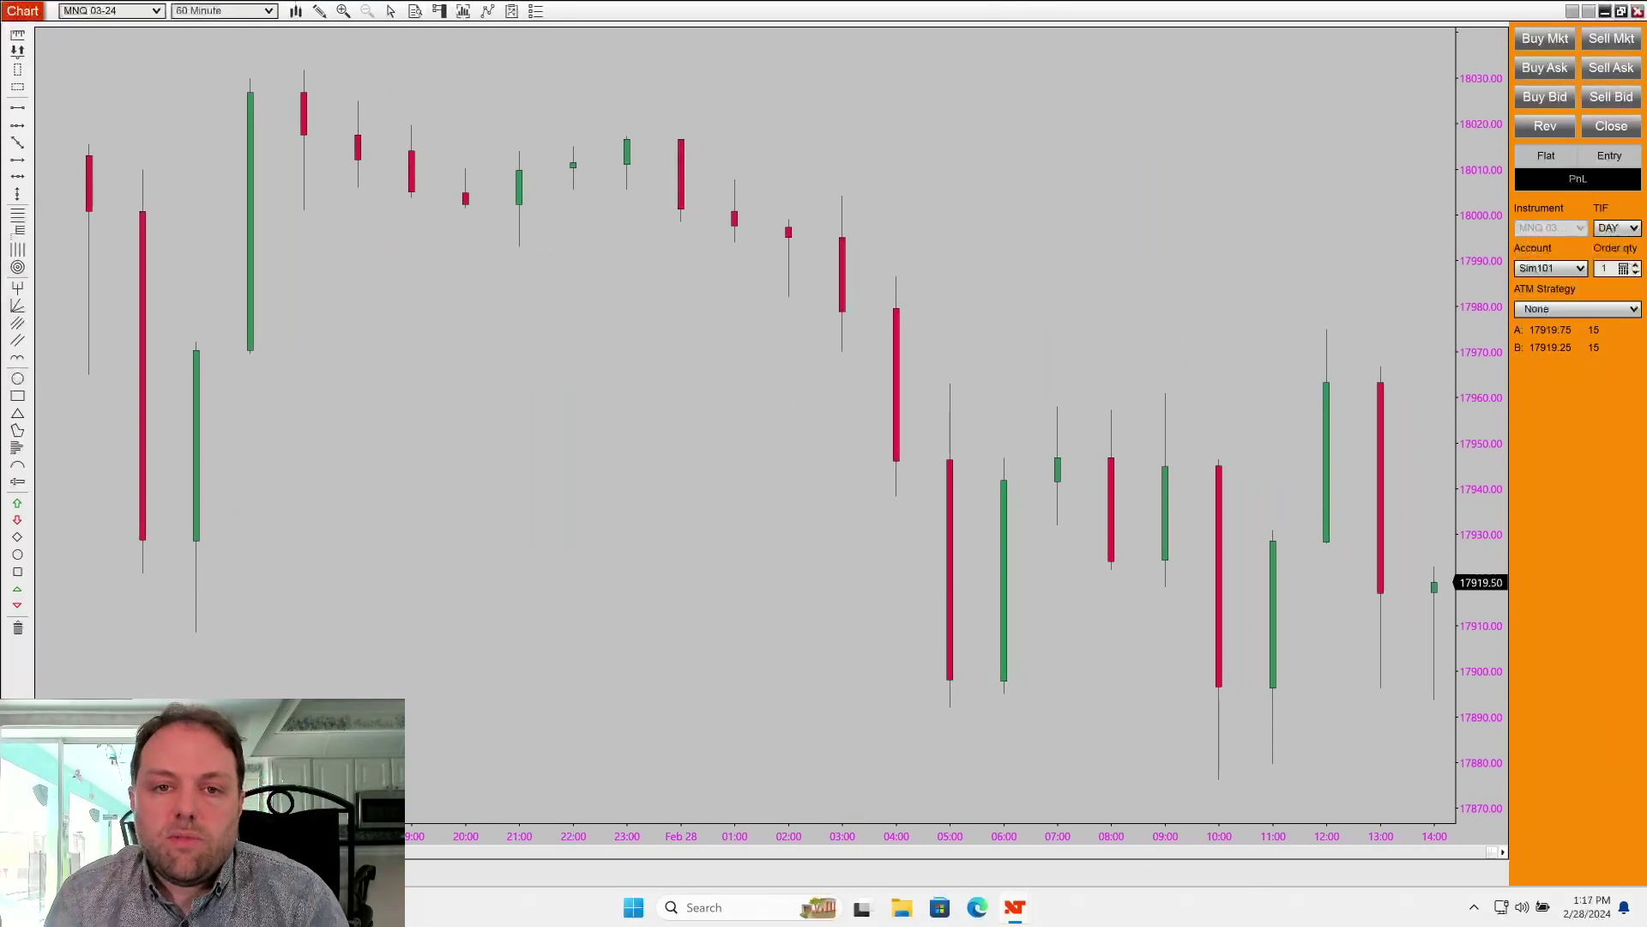